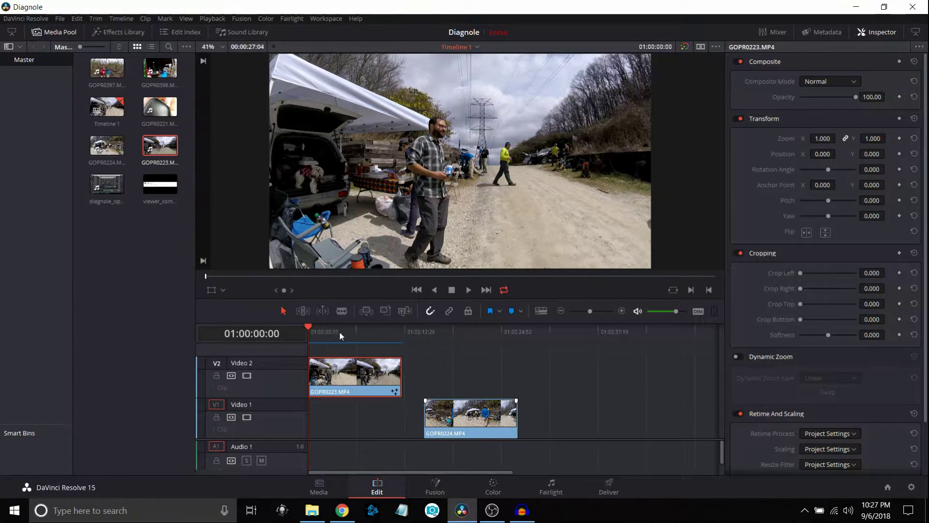
- Play back the start of the GOPR0223.MP4 clip on Video 2 and stop the playback
left_click(469, 290)
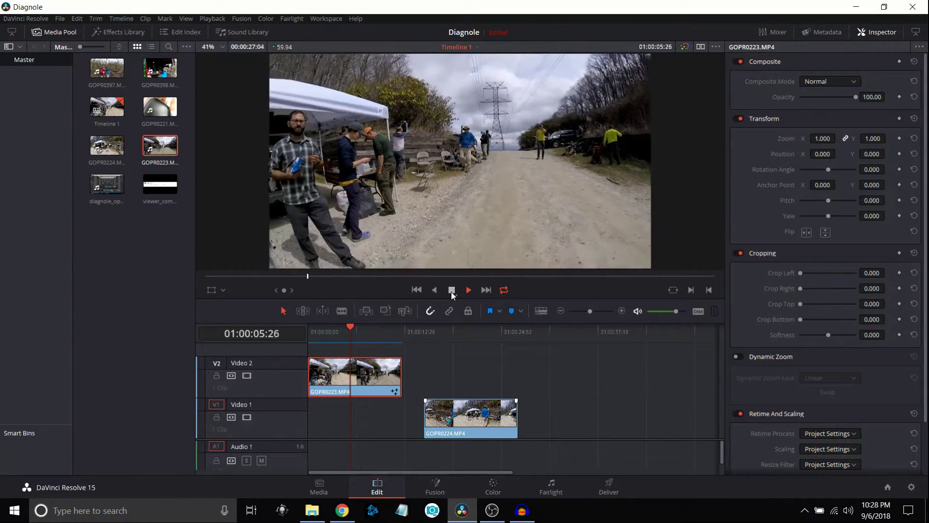
left_click(446, 332)
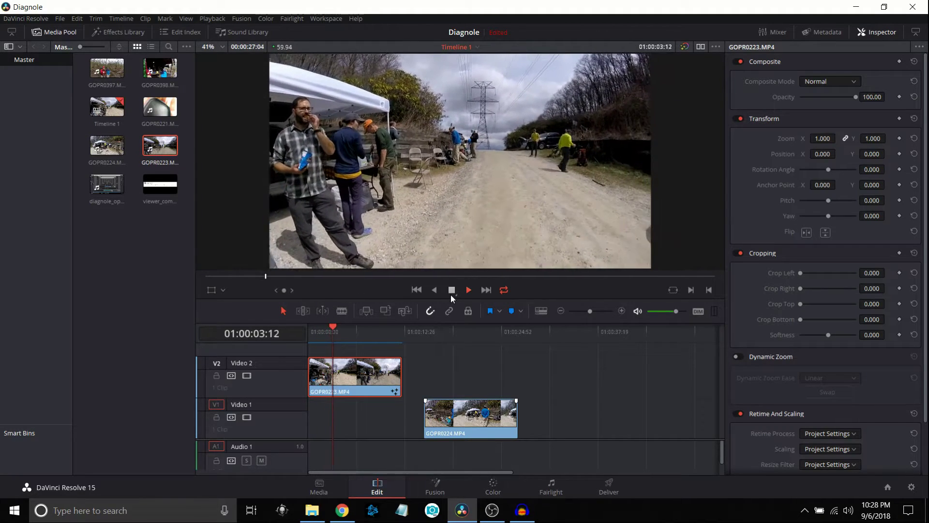
left_click(451, 291)
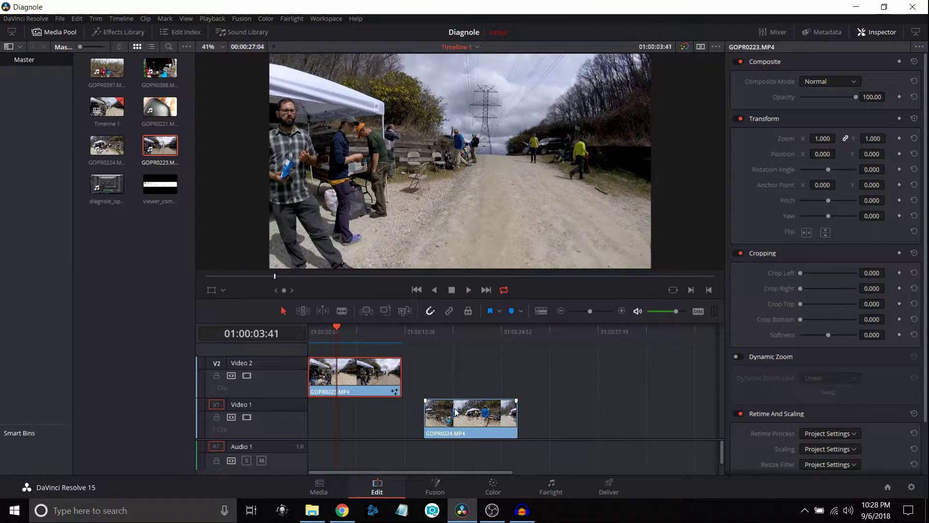
- Move GOPR0224.MP4 on Video 1 to the timeline start, directly beneath GOPR0223.MP4, and return the playhead to the beginning
left_click_drag(467, 420, 351, 422)
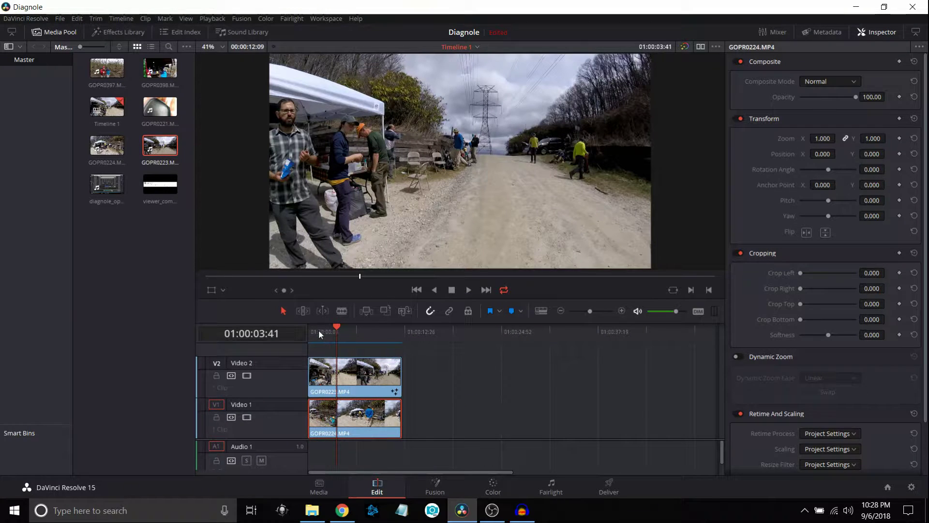
left_click(312, 330)
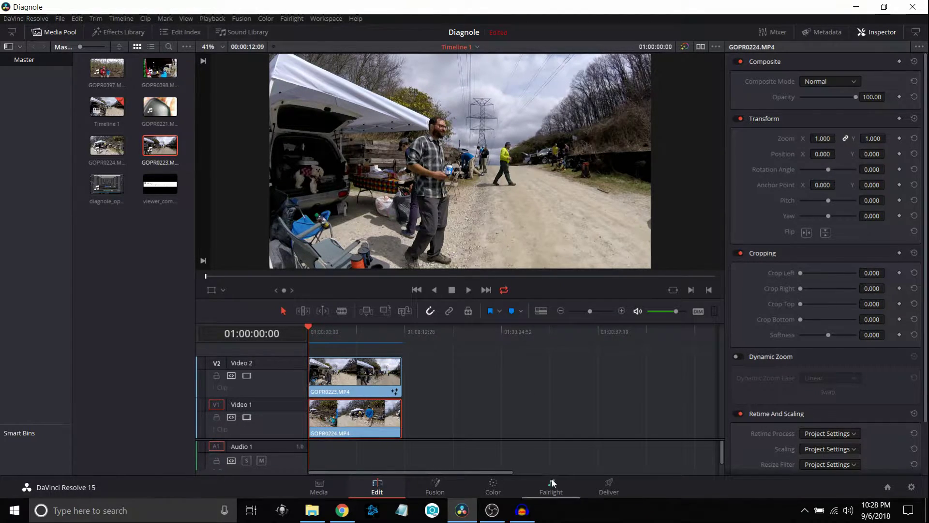
- Add a serial node after node 01 in the color grade of the GOPR0223.MP4 clip
left_click(494, 491)
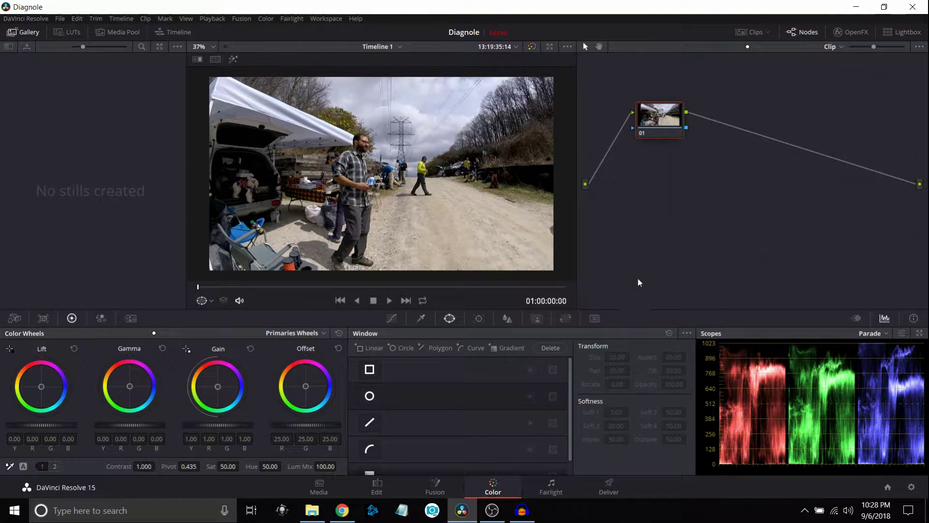
left_click(691, 234)
key("alt+s")
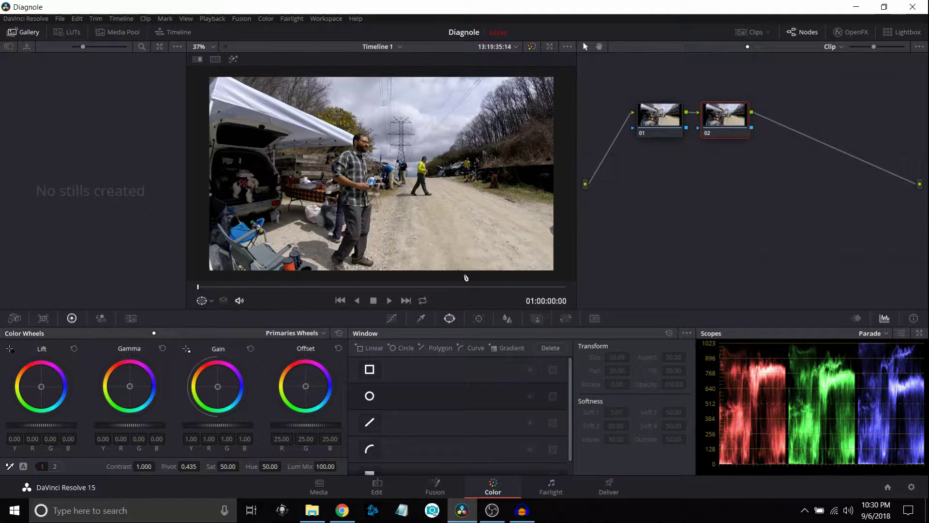
- Draw a closed curve Power Window on node 02 around the frame's lower-right half, split diagonally from the lower-left to the upper-right corner
left_click(448, 323)
left_click(373, 334)
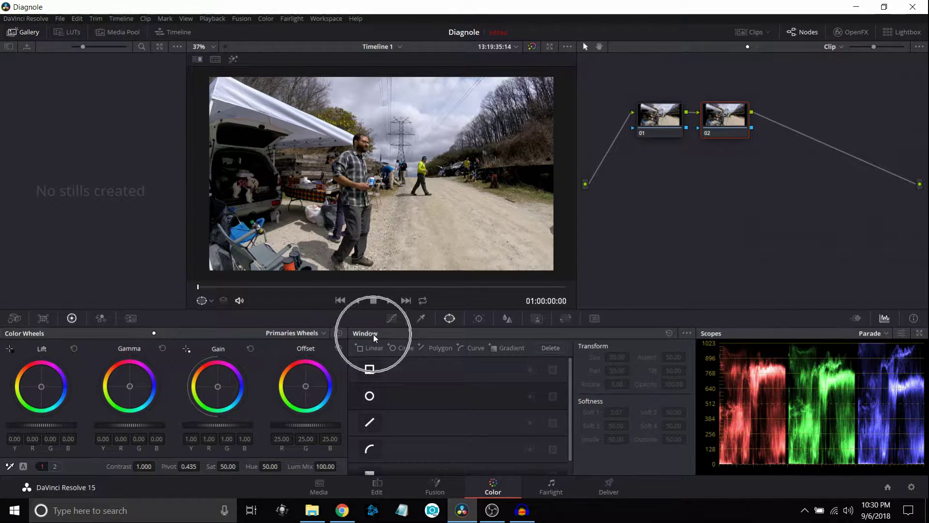
left_click(371, 456)
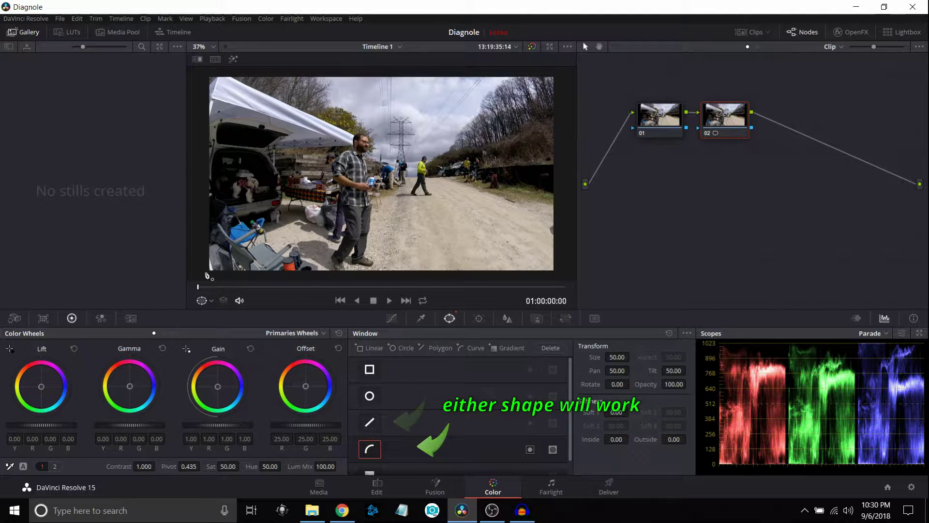
left_click(205, 273)
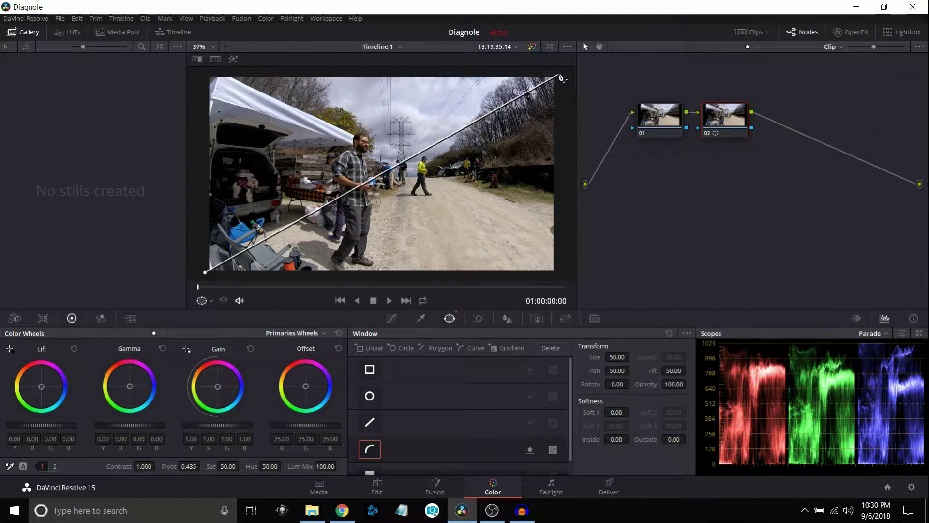
left_click(558, 74)
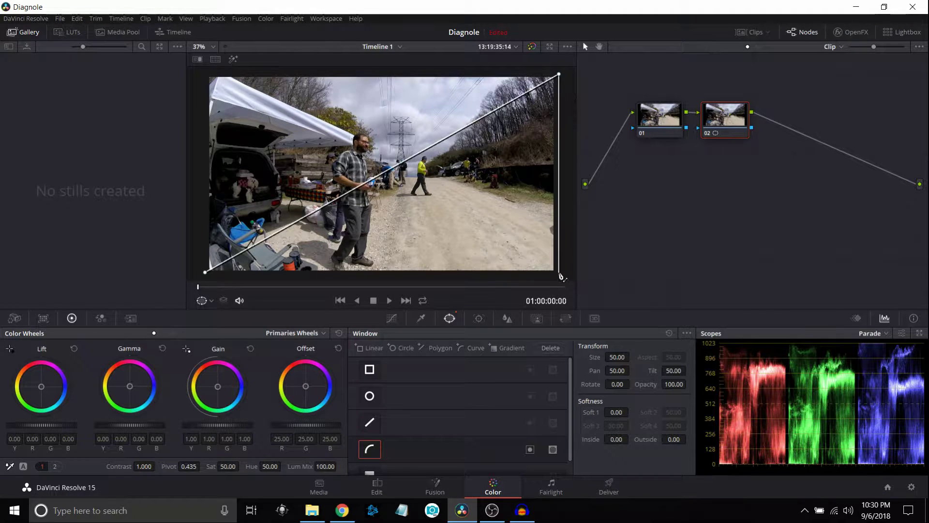
left_click(559, 275)
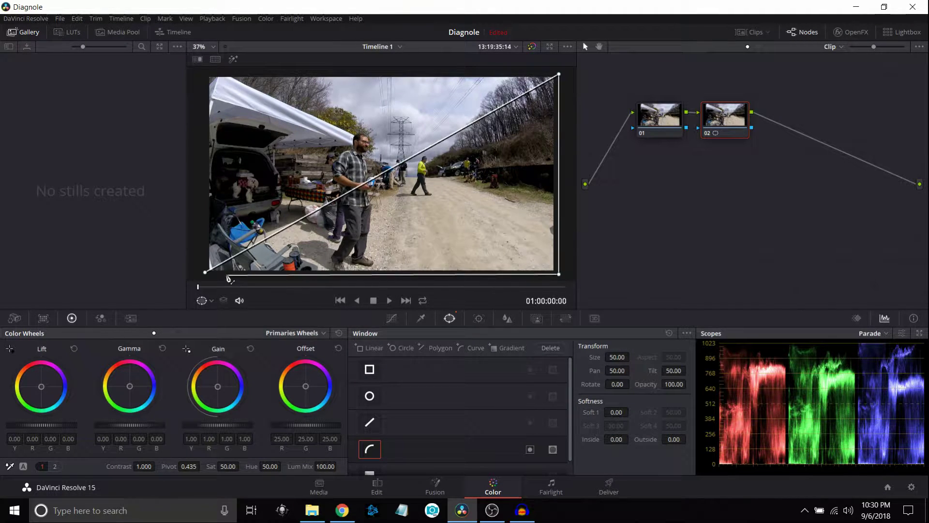
left_click(224, 276)
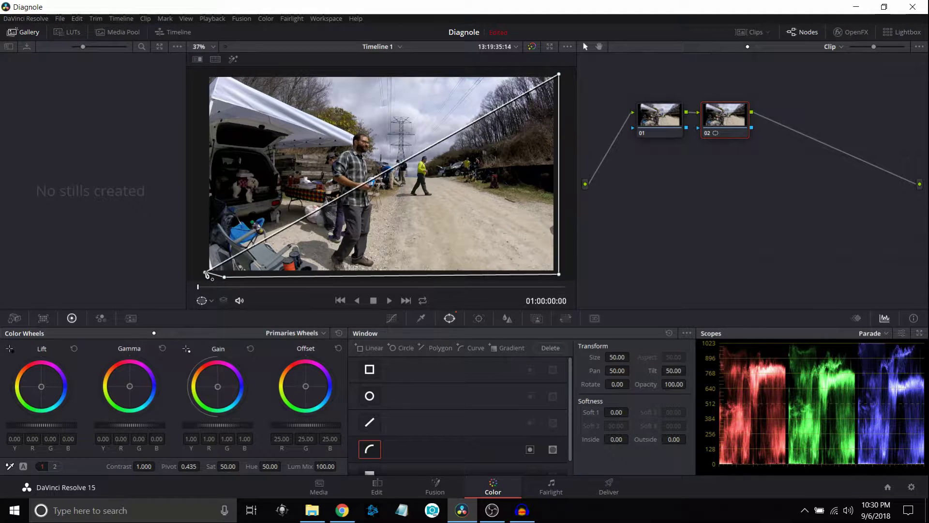
left_click(206, 272)
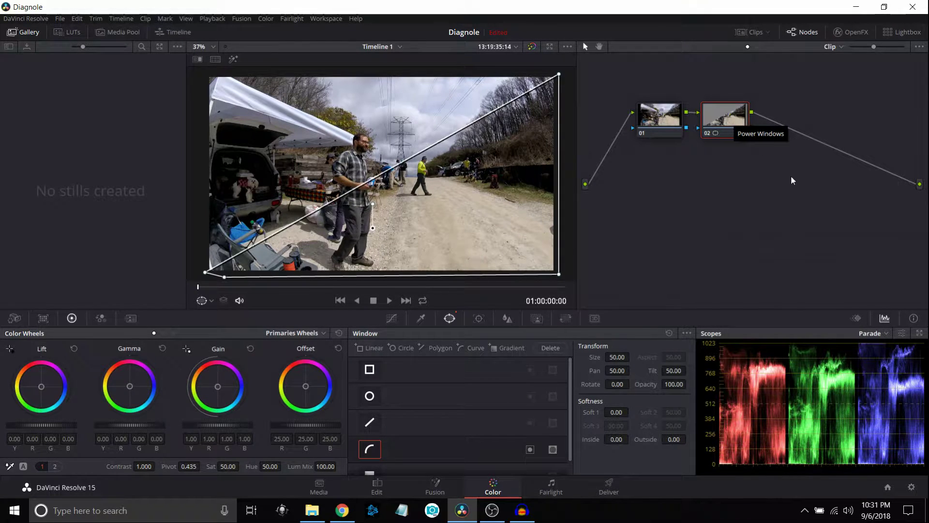
- Connect node 02's alpha to a newly added alpha output and invert the curve window's mask
right_click(805, 192)
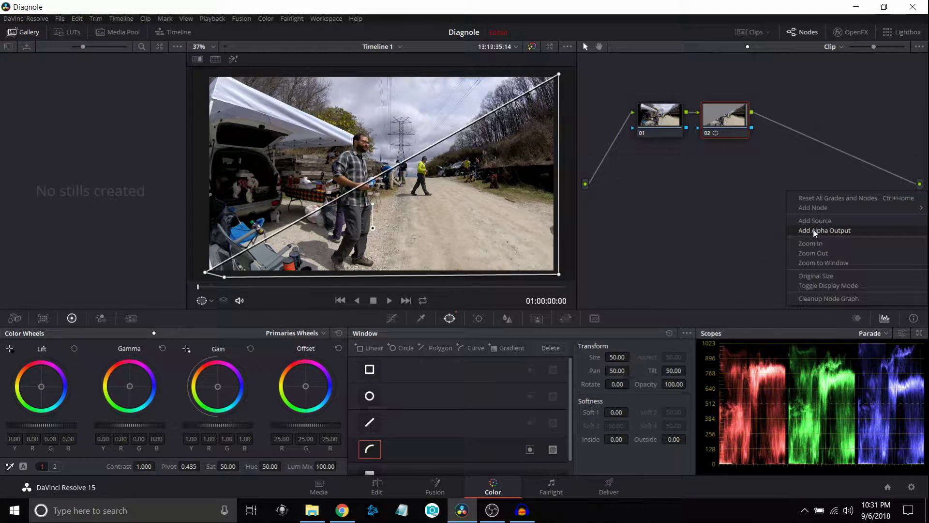
left_click(814, 231)
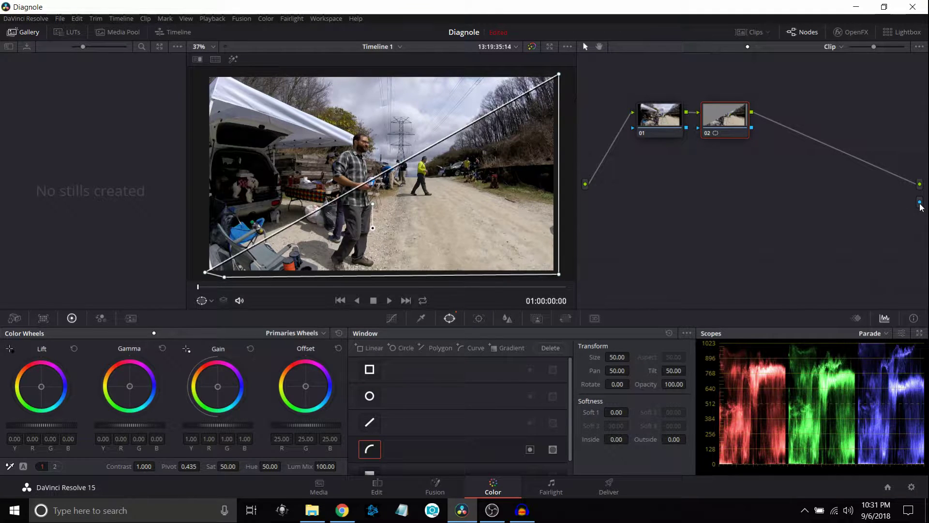
left_click_drag(846, 177, 920, 203)
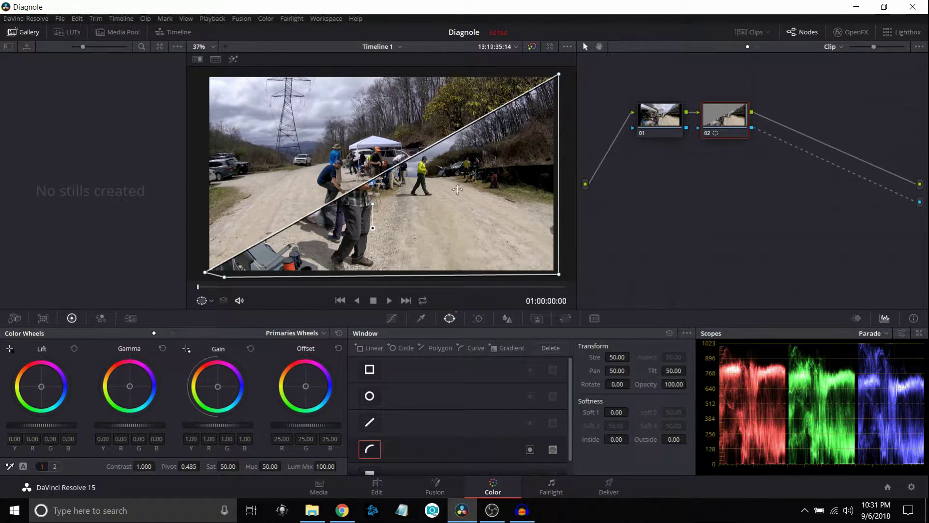
left_click(531, 449)
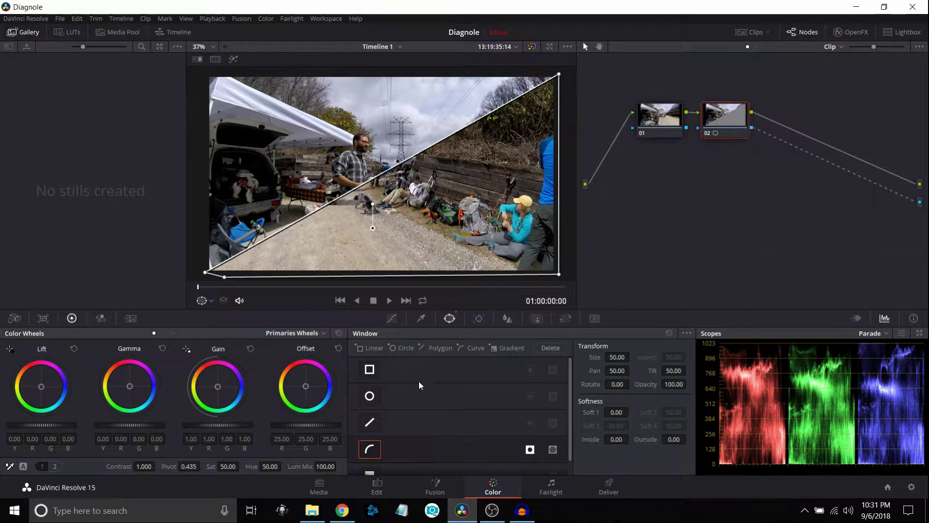
- Play back the diagonal split of both clips on the Edit page, stop it, and return the playhead to the start
left_click(377, 487)
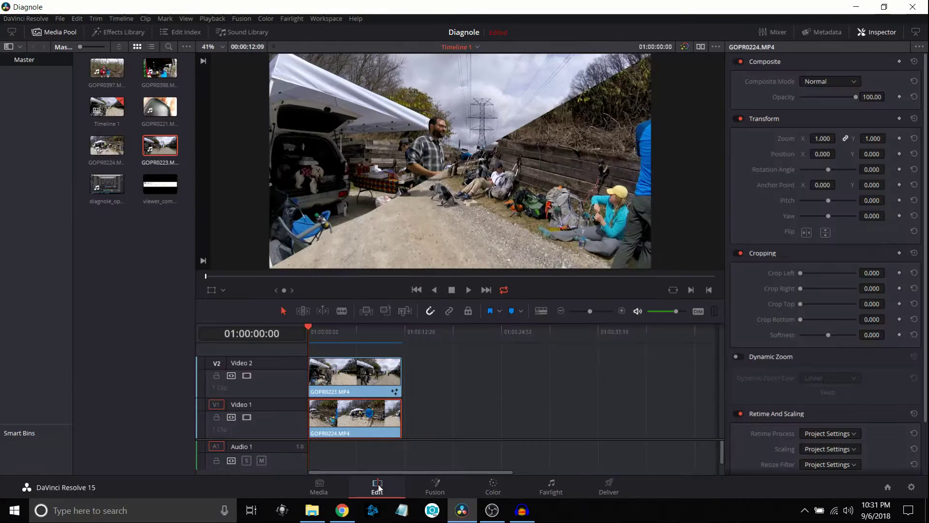
left_click(469, 291)
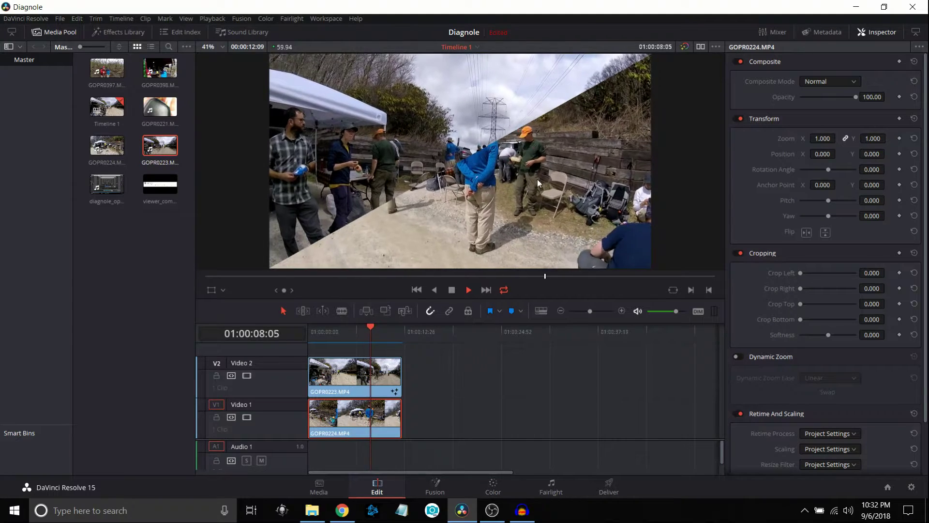
left_click(452, 291)
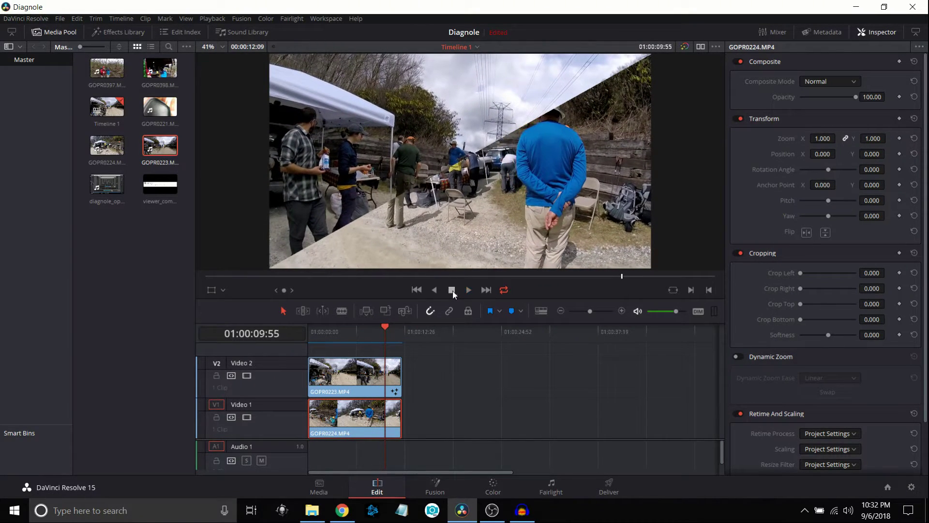
left_click(310, 332)
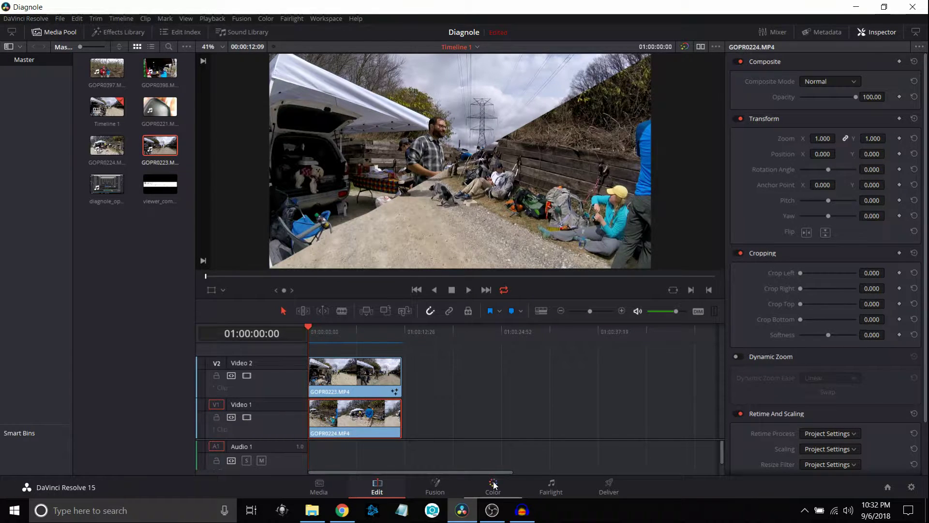
- Delete node 02 with its curve window from the clip's color grade and go back to the Edit page
left_click(493, 484)
right_click(732, 123)
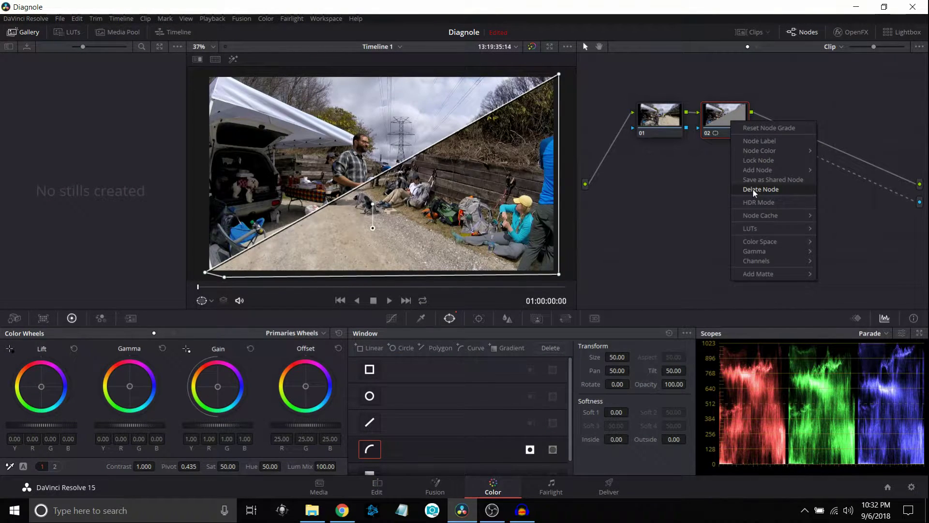
left_click(753, 190)
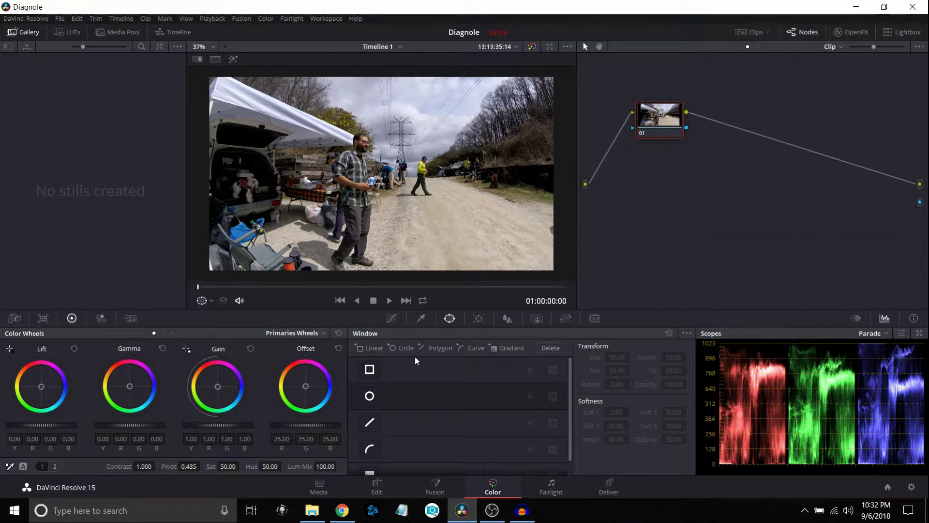
left_click(378, 486)
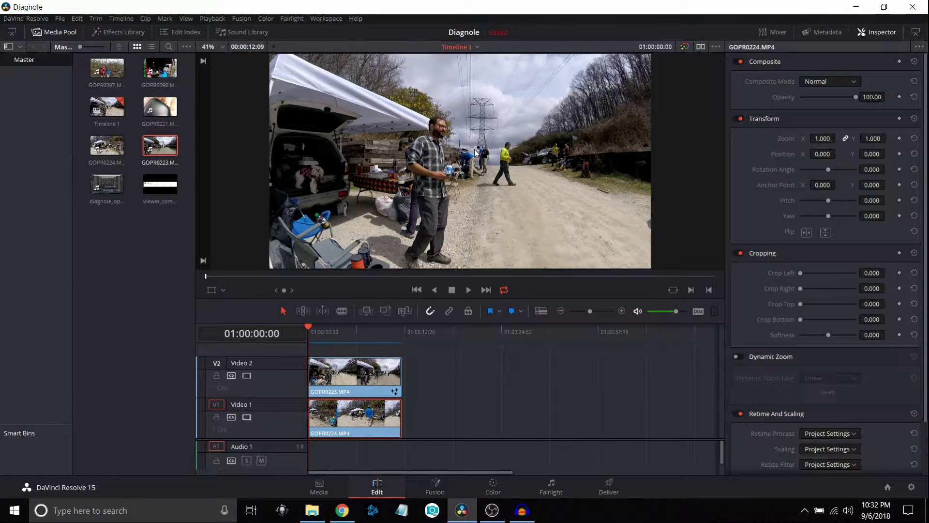
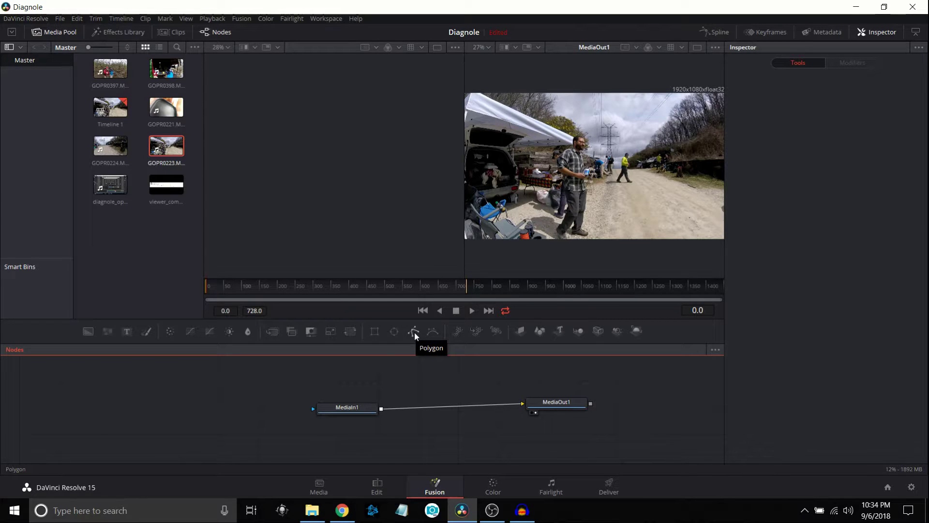
- Add a Polygon mask node beside MediaIn1 in the Fusion composition and show it in a single enlarged viewer with space around the frame
left_click_drag(415, 332, 237, 404)
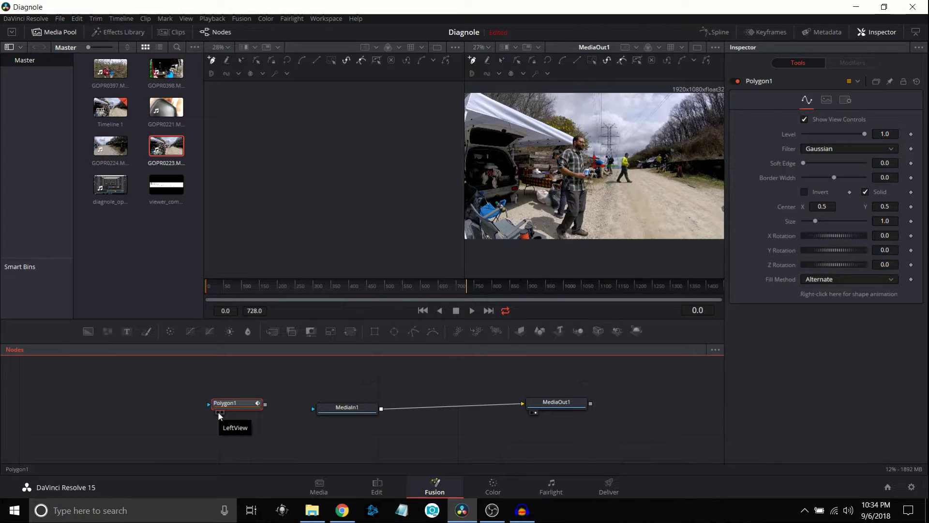
left_click(218, 412)
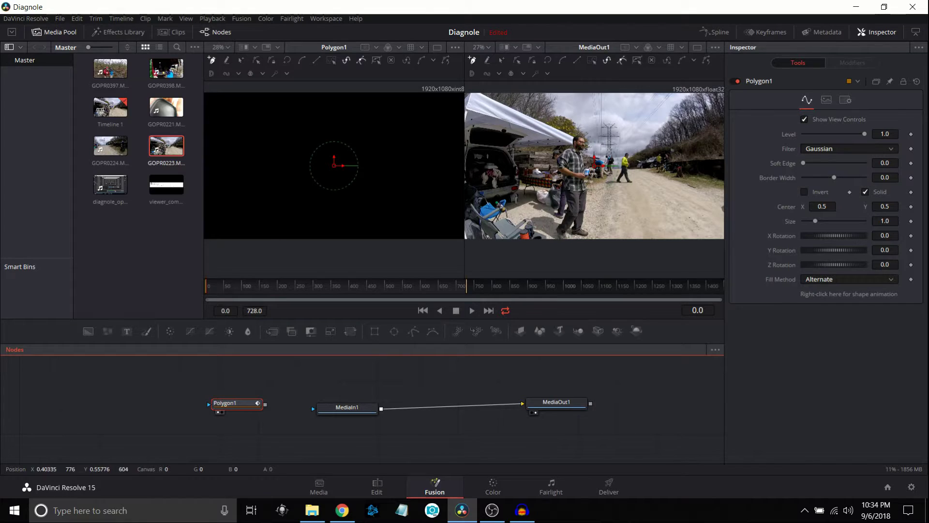
left_click(440, 49)
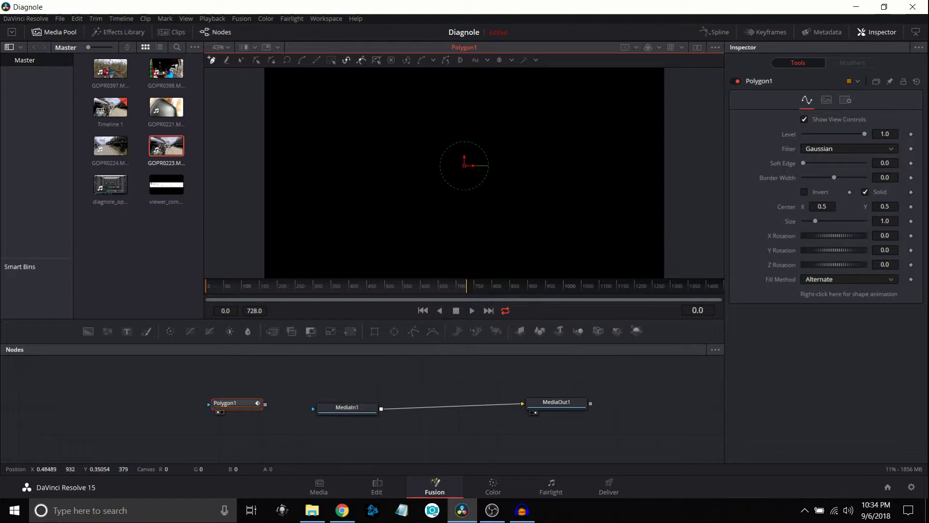
left_click_drag(523, 319, 524, 338)
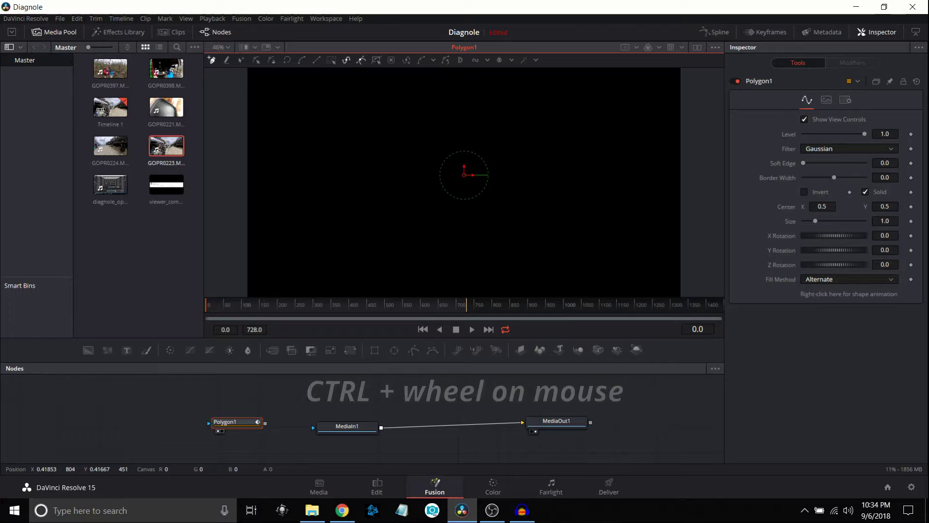
scroll(431, 192, "down", 2, "ctrl")
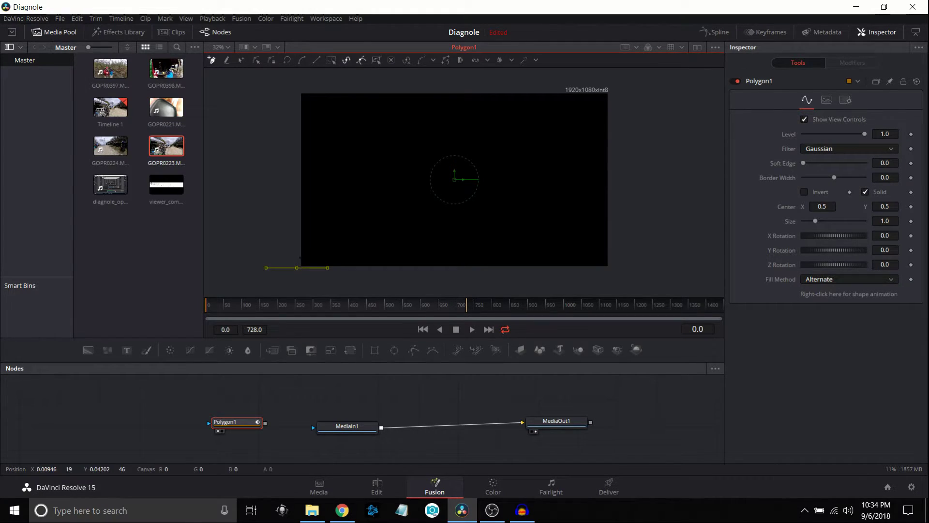
- Draw a closed polygon mask over the frame's lower-right half, with its diagonal running from the lower-left to the upper-right corner
left_click(610, 89)
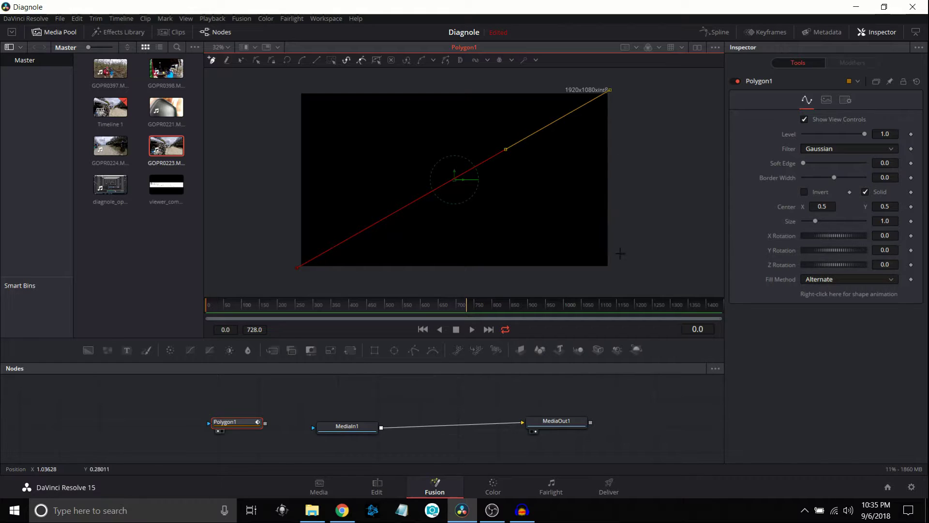
left_click(619, 269)
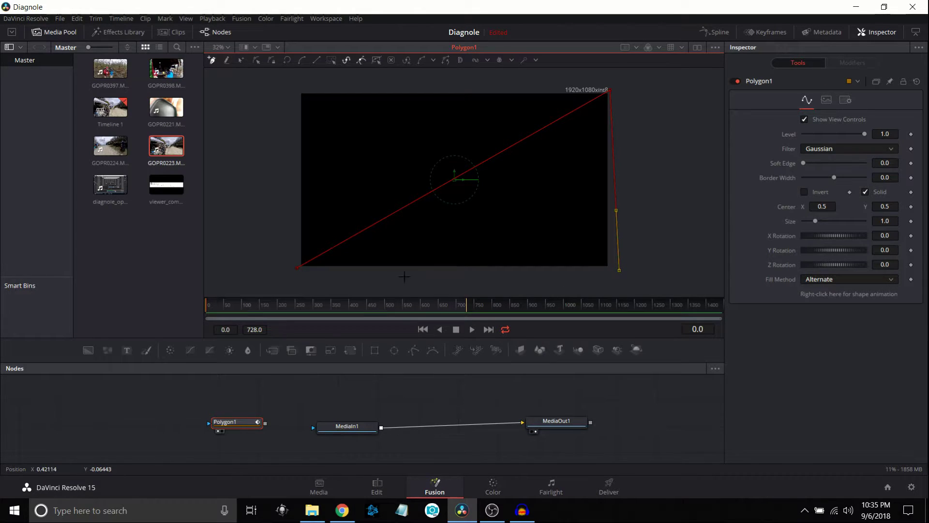
left_click(331, 276)
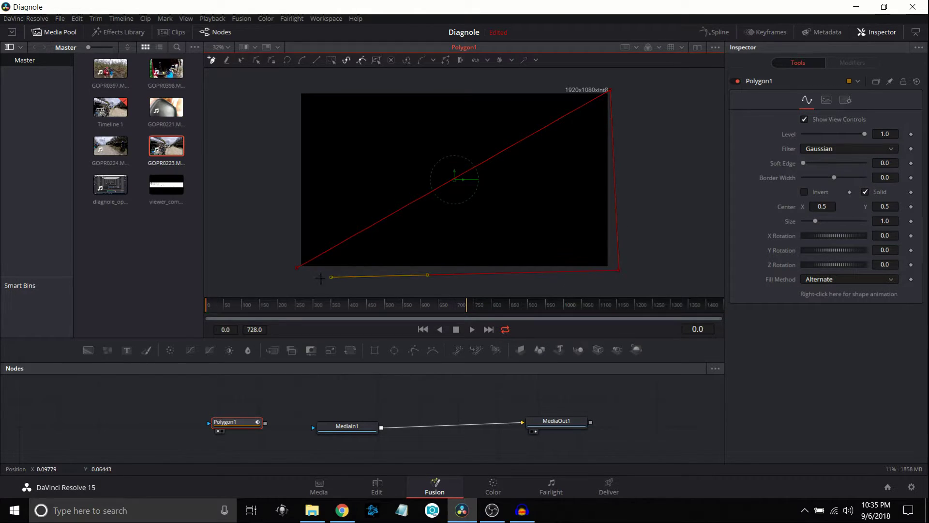
left_click(297, 267)
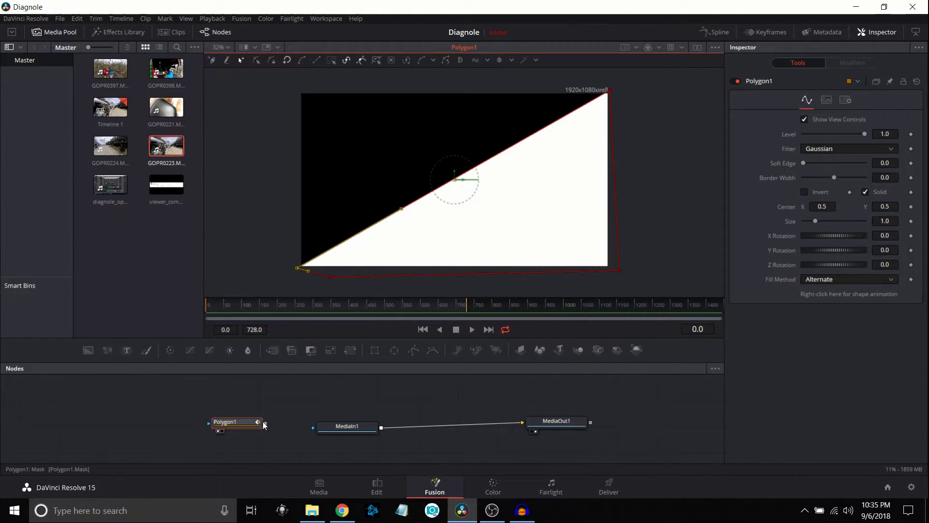
- Connect Polygon1 to MediaIn1's mask input and invert the mask with both viewers shown, keeping the clip's upper-left half
left_click_drag(265, 423, 312, 430)
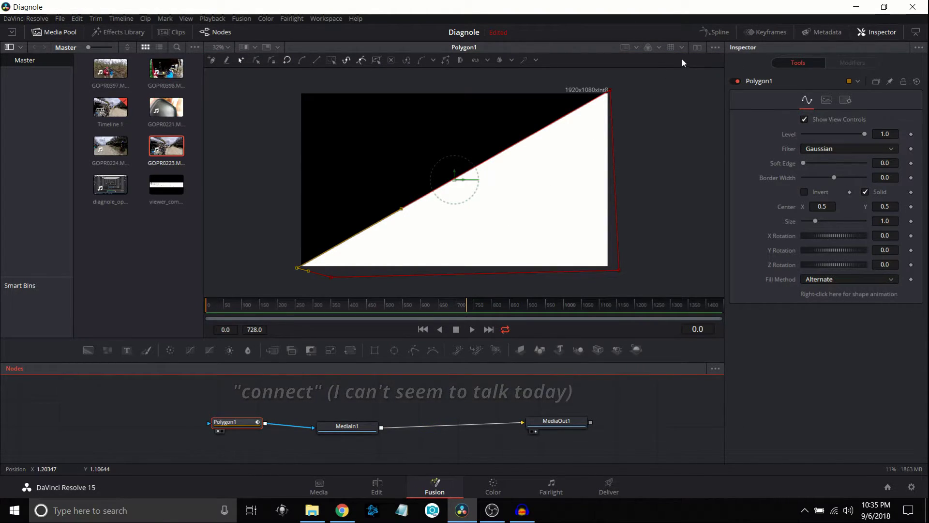
left_click(699, 46)
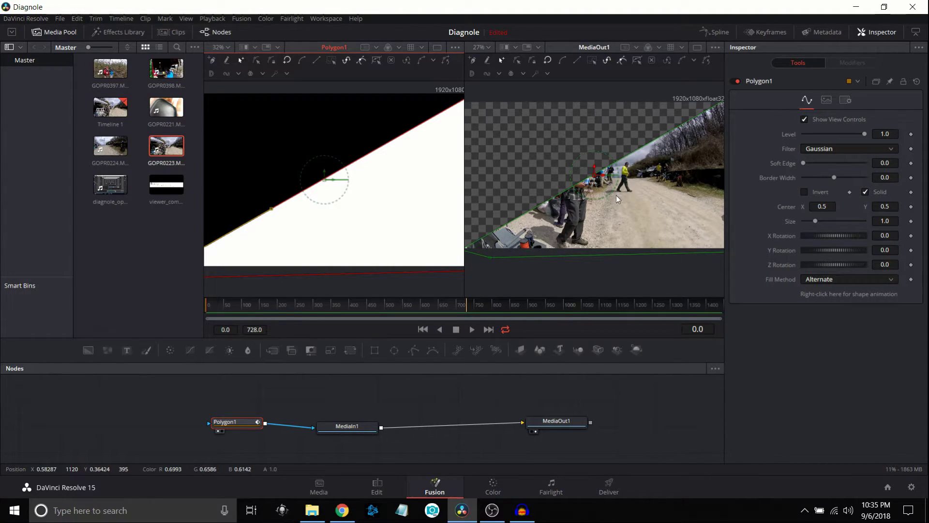
left_click(805, 192)
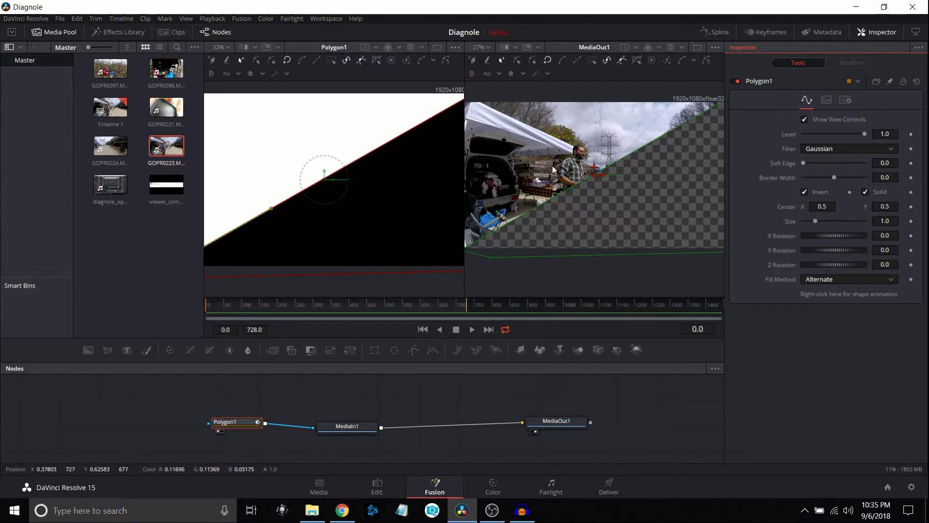
- Play back the polygon-masked split on the Edit page, stop it, and return the playhead to the timeline's start
left_click(376, 484)
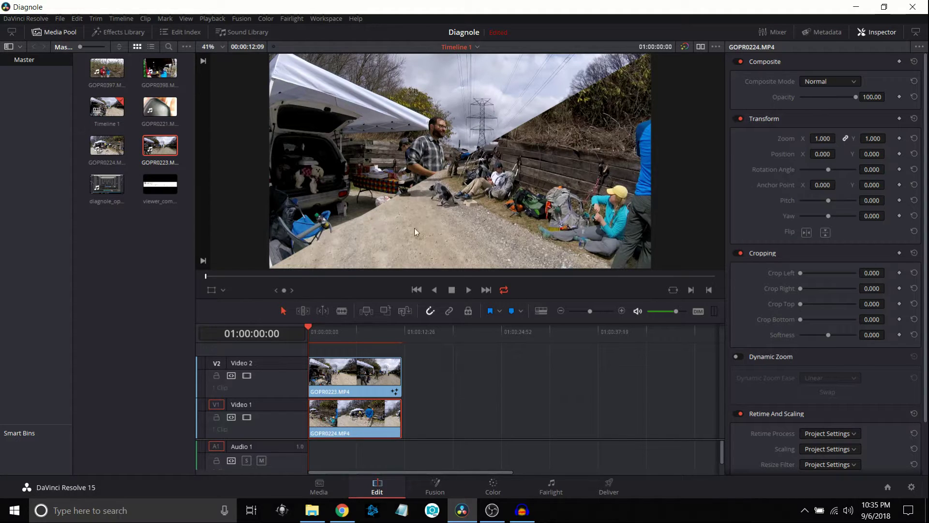
left_click(469, 289)
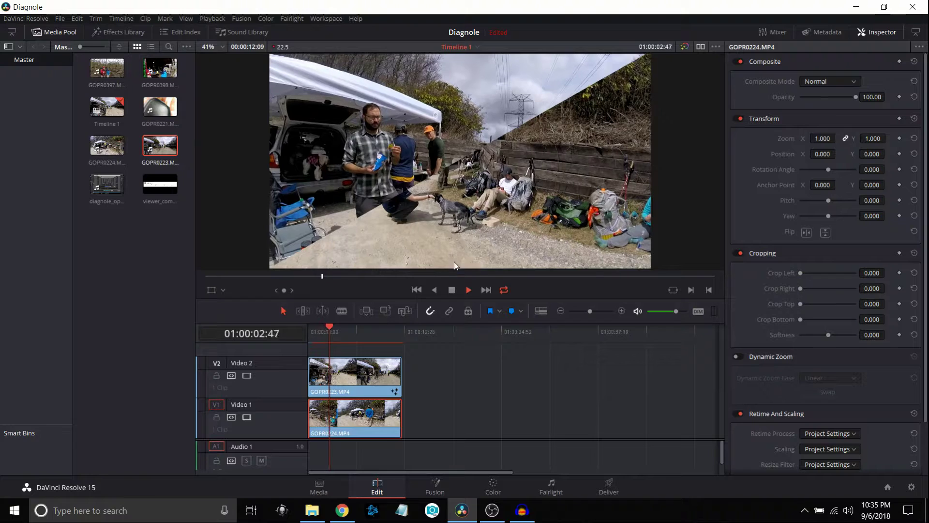
left_click(451, 289)
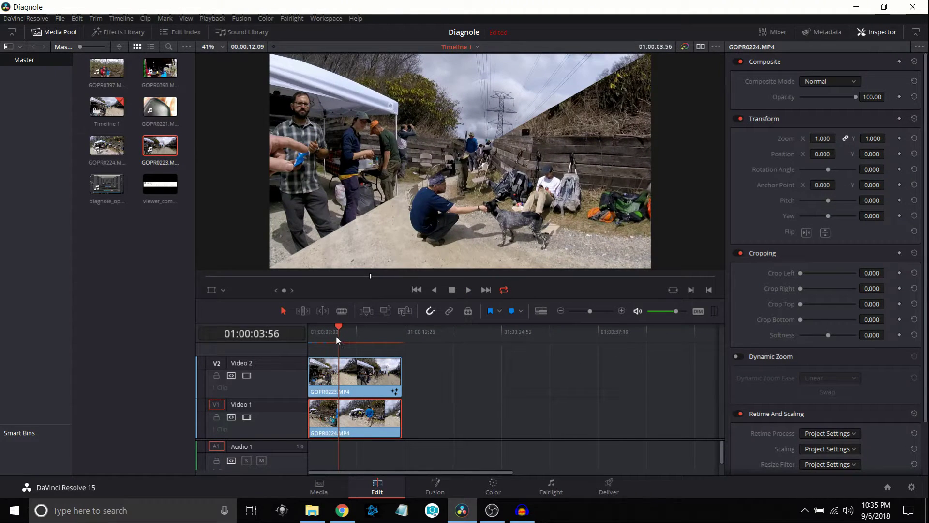
left_click(309, 328)
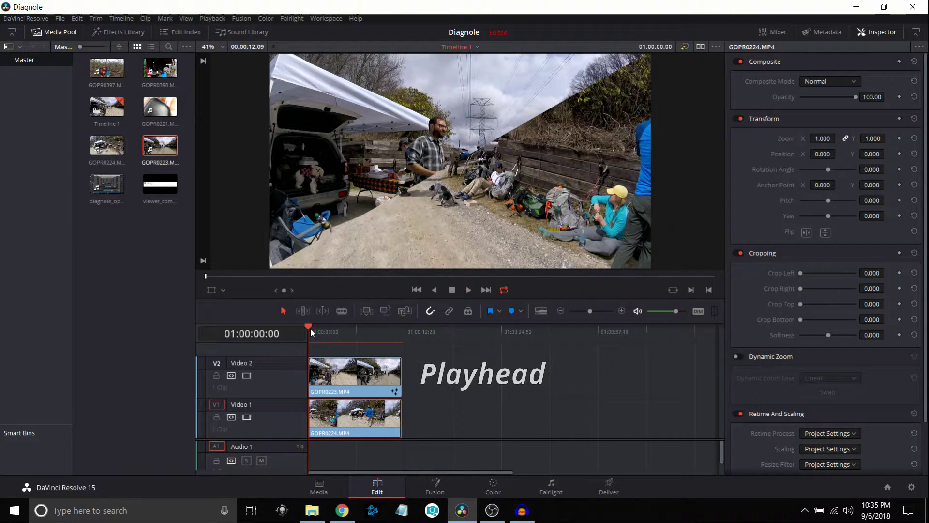
- Add a Rectangle mask node above the existing nodes in the Fusion composition, with the polygon mask shown in a single enlarged viewer
left_click(435, 486)
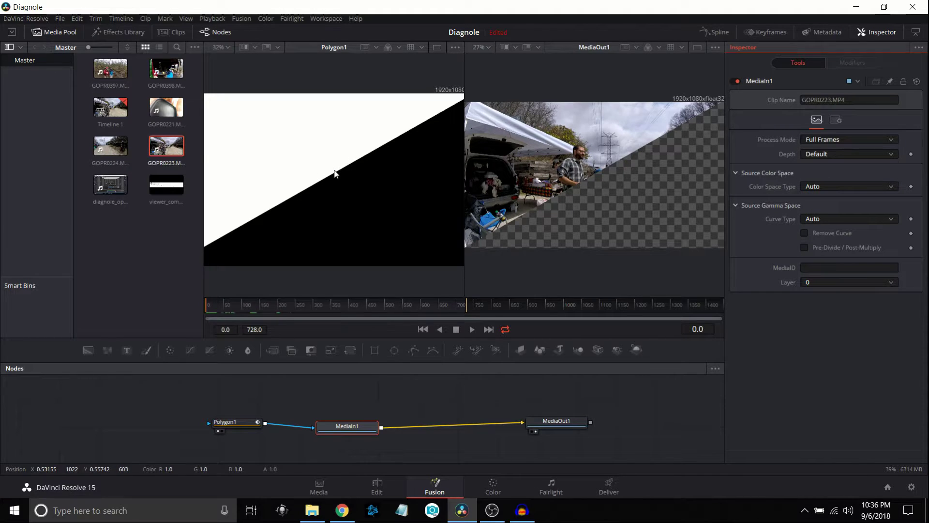
scroll(314, 193, "up", 2)
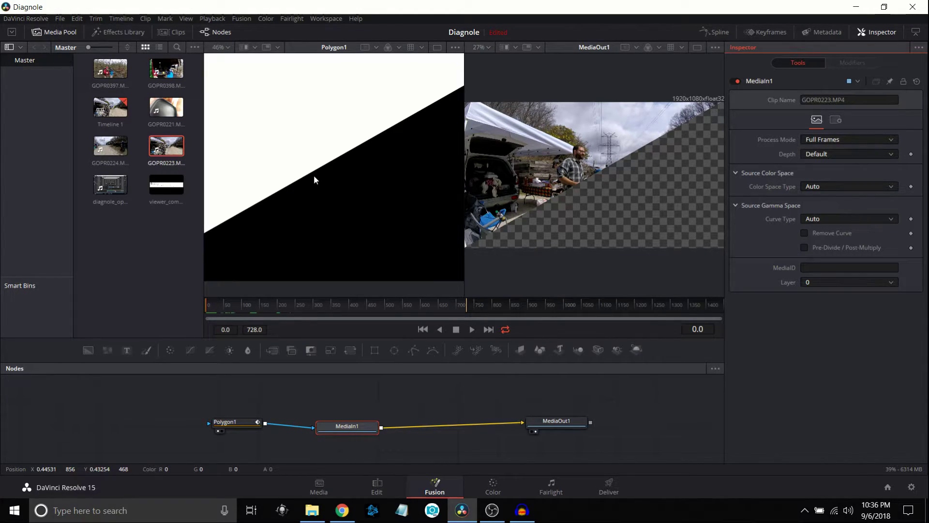
scroll(313, 179, "down", 2)
scroll(314, 176, "down", 1)
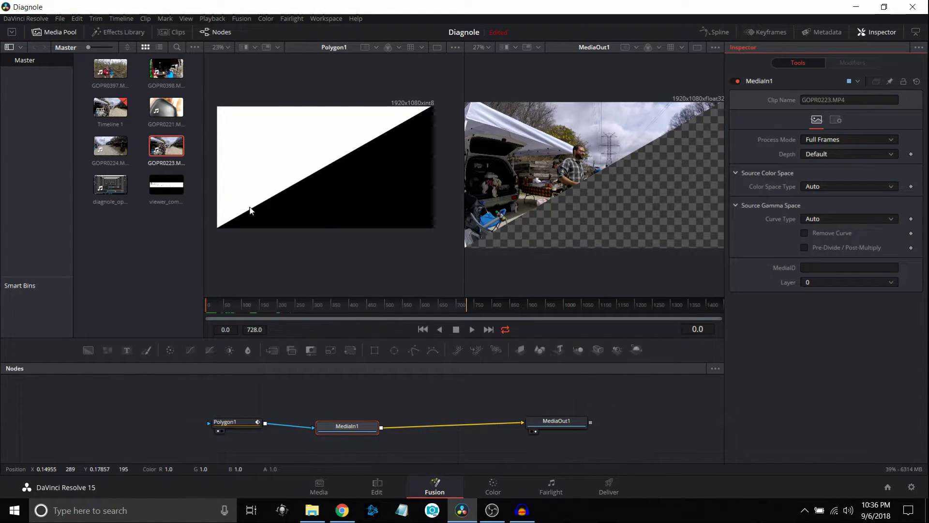
left_click(437, 47)
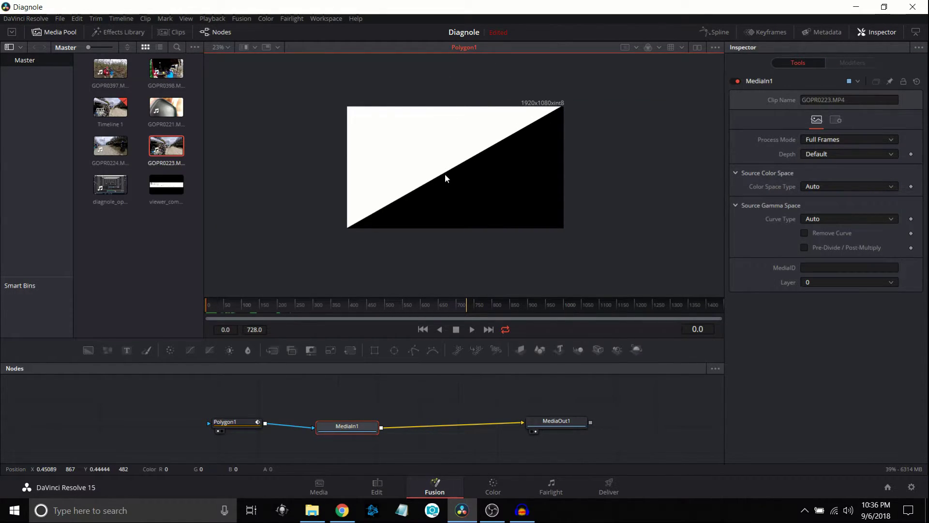
scroll(445, 177, "up", 2)
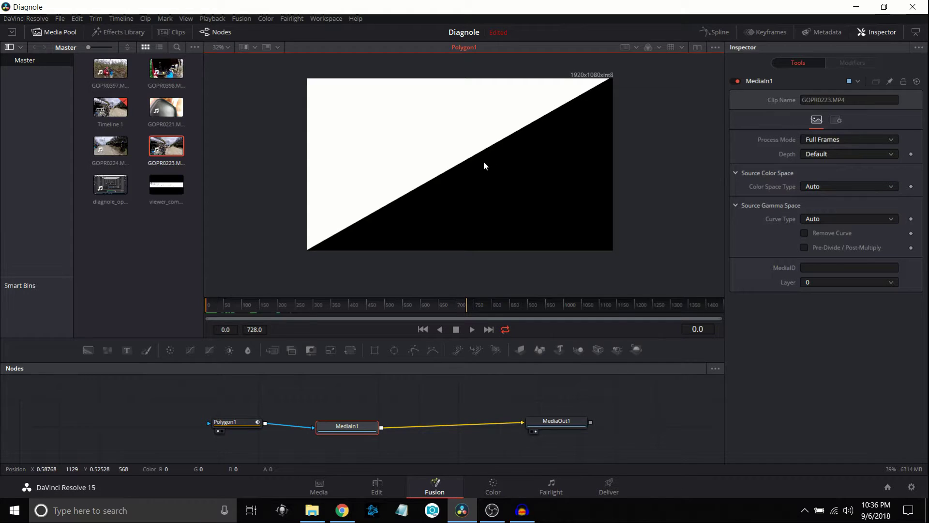
scroll(478, 163, "up", 2)
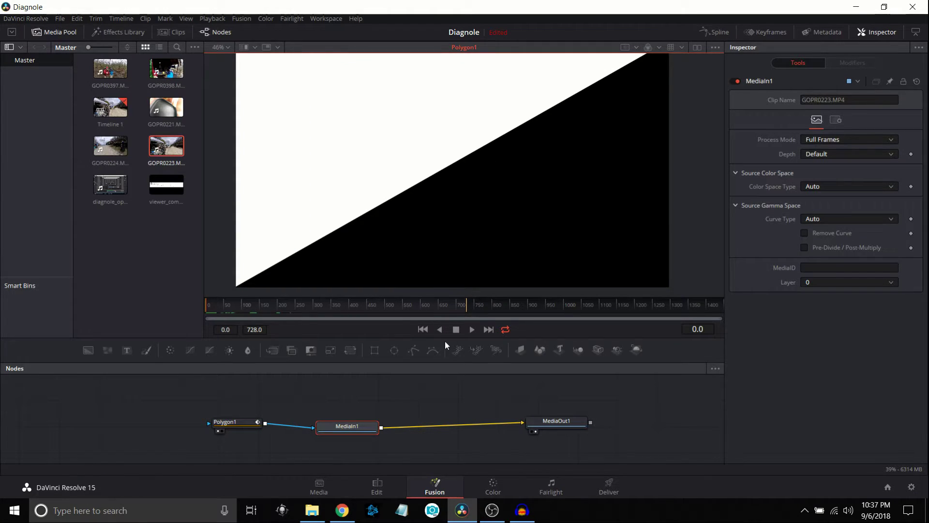
left_click_drag(444, 338, 428, 383)
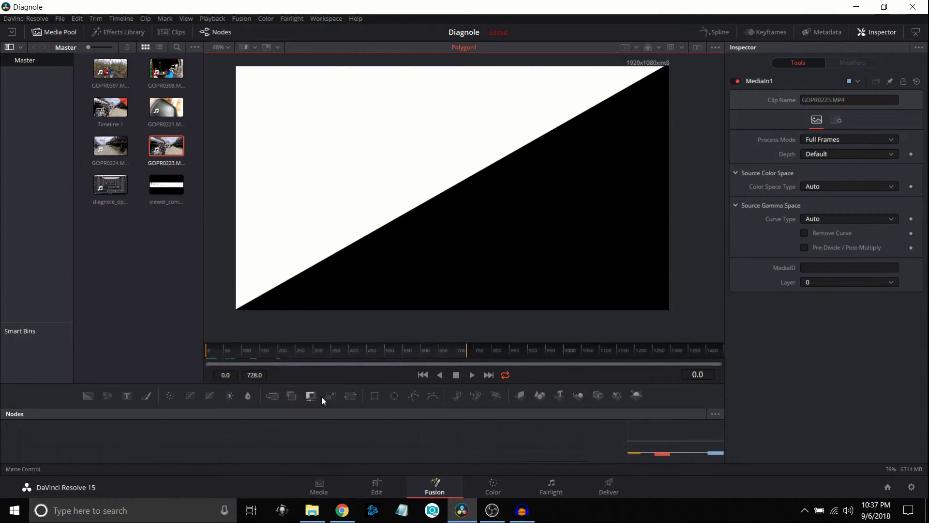
left_click(374, 395)
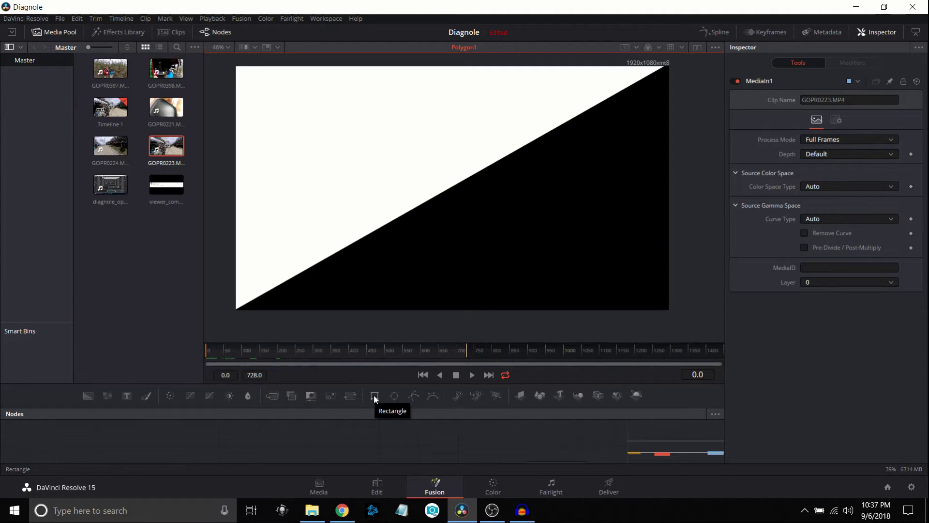
left_click_drag(374, 393, 336, 417)
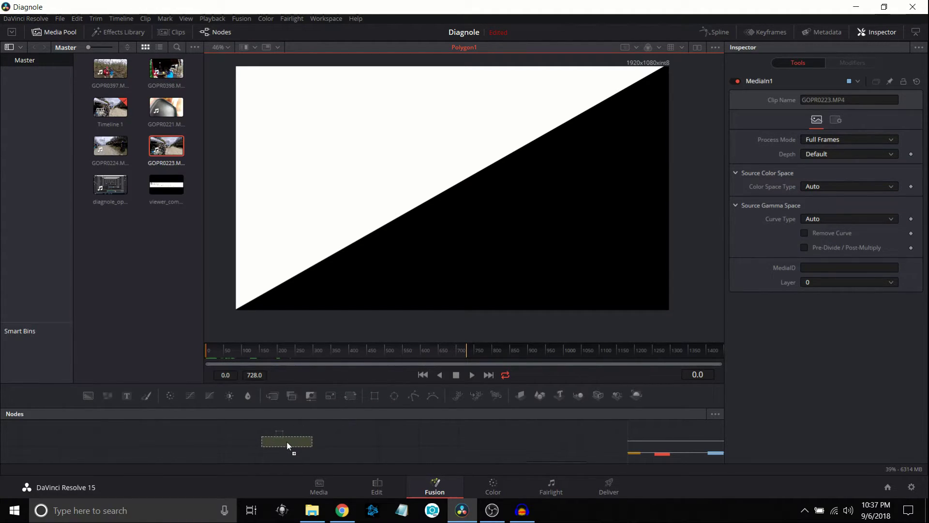
left_click_drag(287, 441, 287, 441)
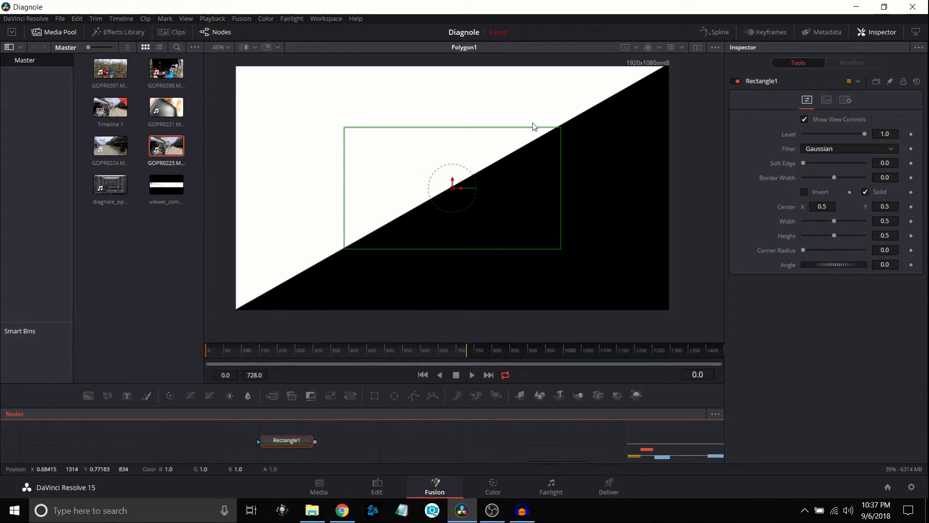
- Shape Rectangle1 into a thin bar along the diagonal, about 0.044 high, rotated about 29.5 degrees and about 1.17 wide
left_click_drag(471, 248, 485, 192)
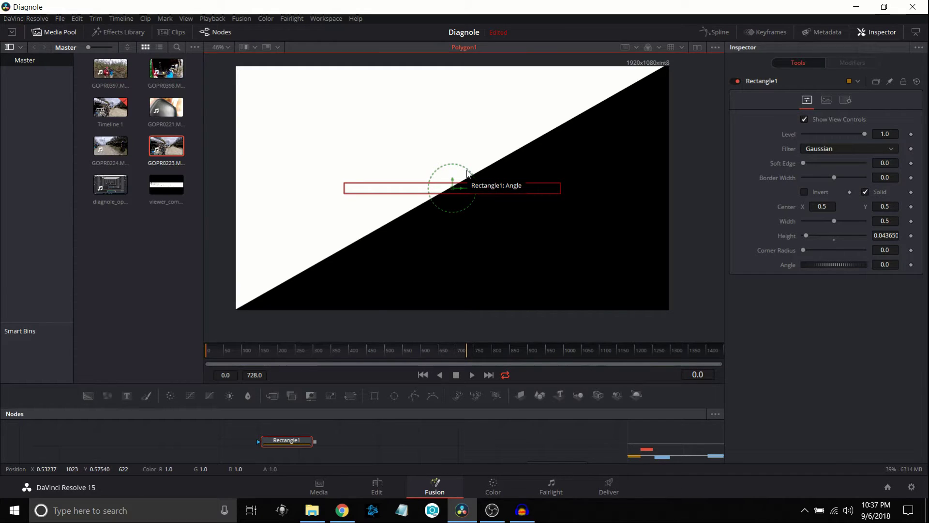
left_click_drag(467, 172, 458, 136)
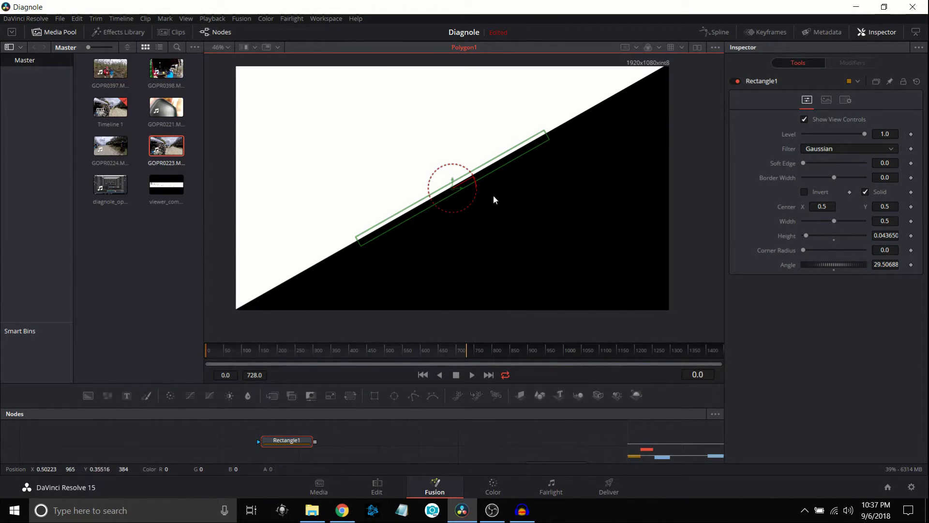
left_click_drag(547, 136, 676, 76)
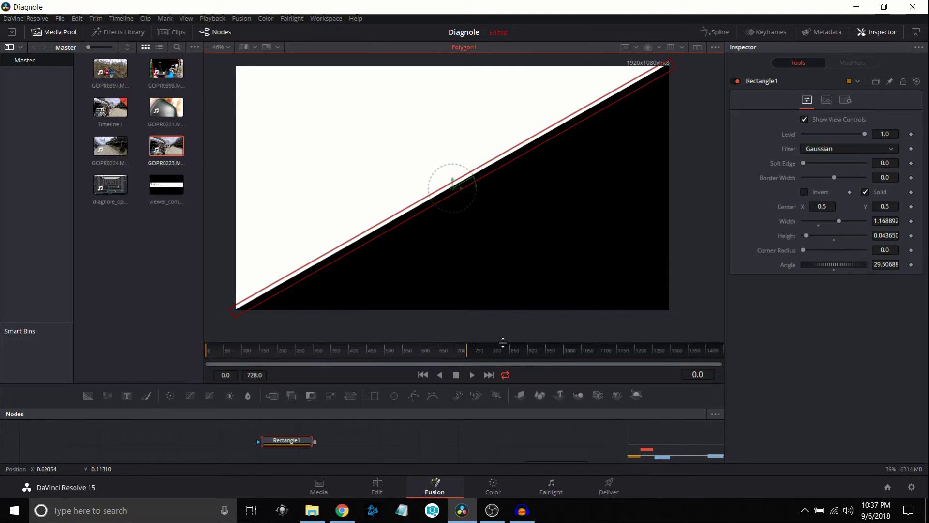
- Add a Background node masked by Rectangle1 and set its solid color to gray with saturation 0.048 and value 0.551
left_click_drag(503, 342, 510, 263)
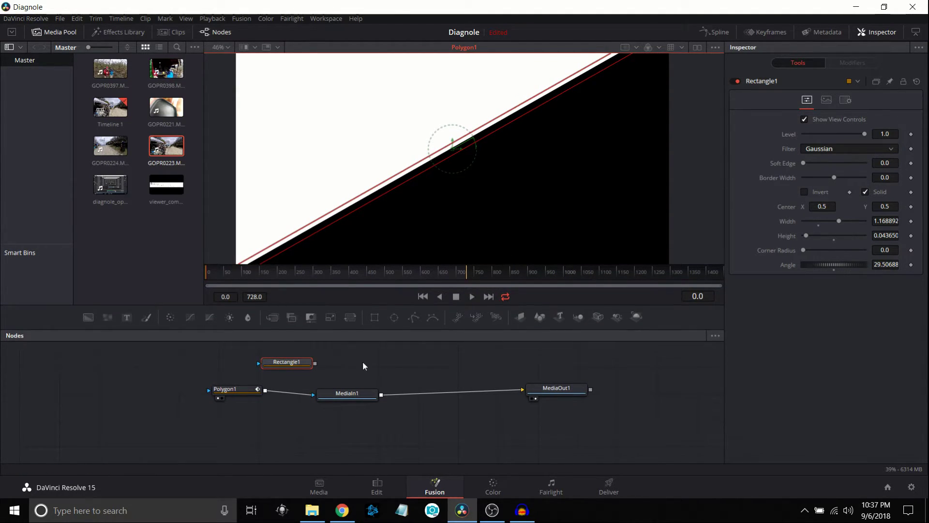
left_click(696, 49)
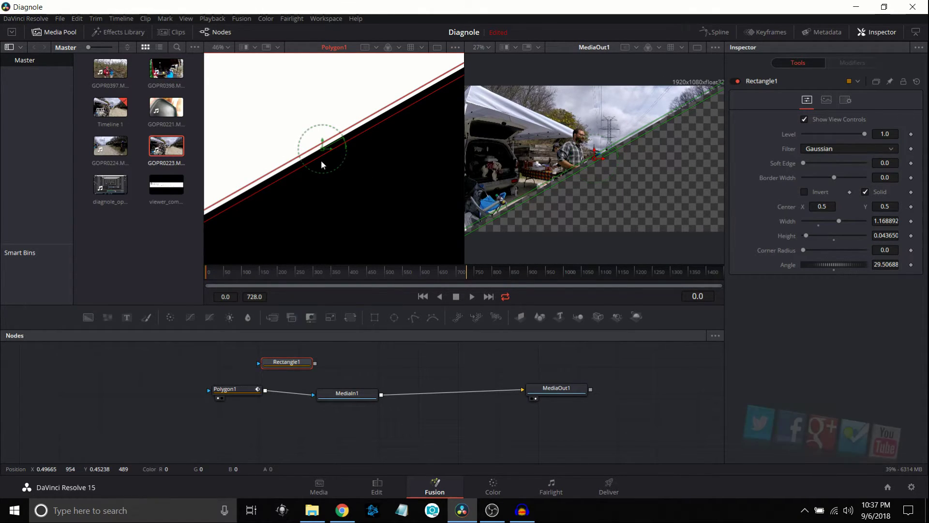
scroll(321, 160, "down", 2)
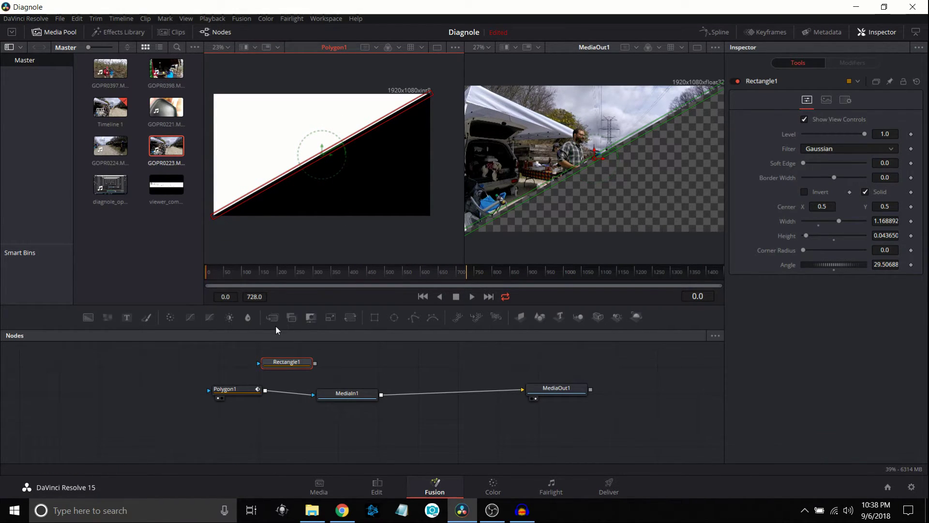
left_click_drag(87, 320, 198, 322)
left_click_drag(341, 352, 376, 363)
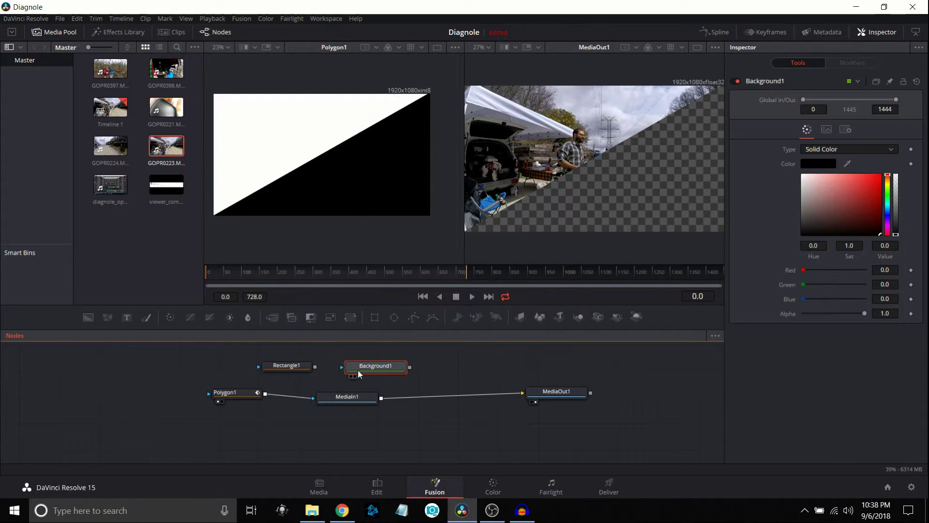
left_click_drag(314, 367, 342, 369)
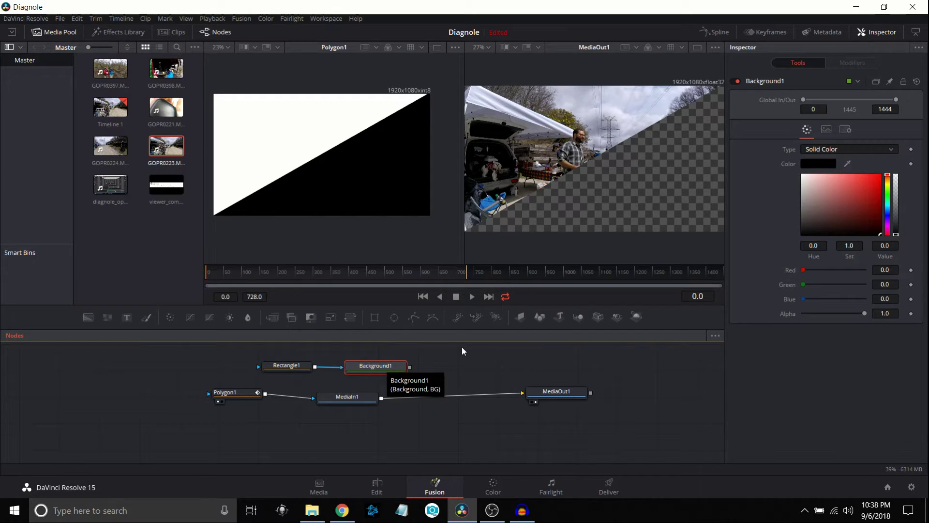
left_click(804, 207)
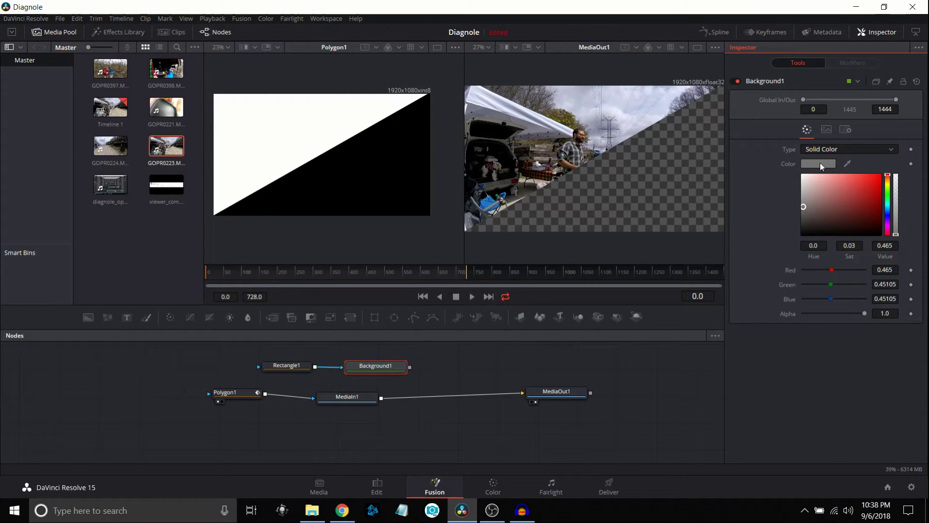
left_click(806, 202)
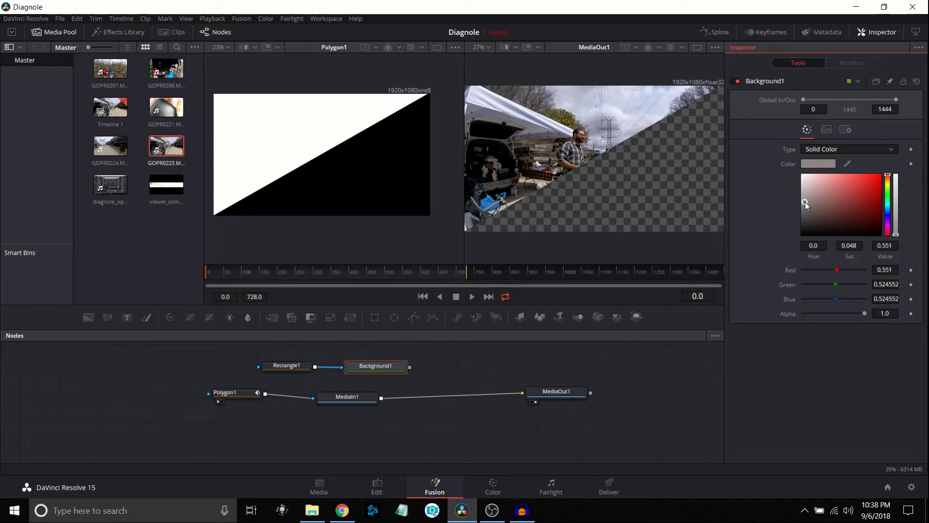
- Insert a Merge node between MediaIn1 and MediaOut1, with MediaIn1 as its background and Background1 as its foreground
left_click_drag(576, 392, 625, 397)
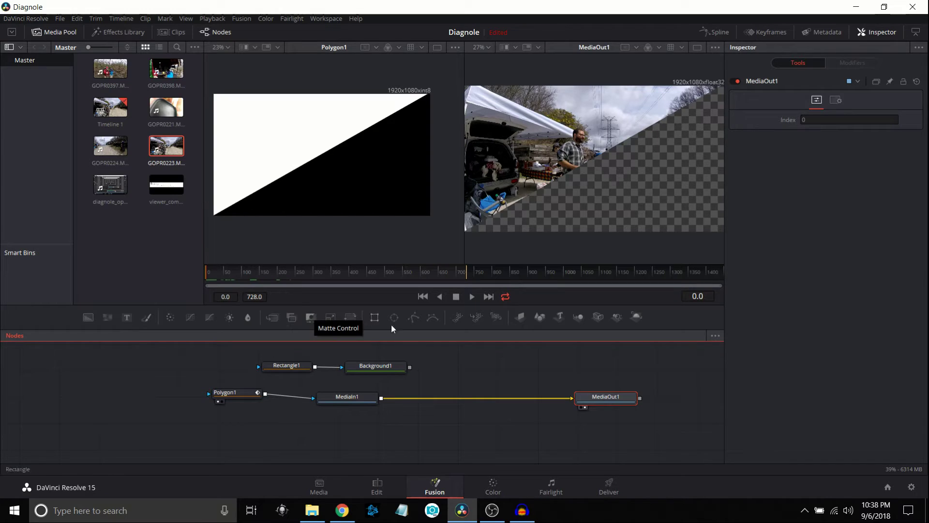
left_click_drag(573, 400, 472, 402)
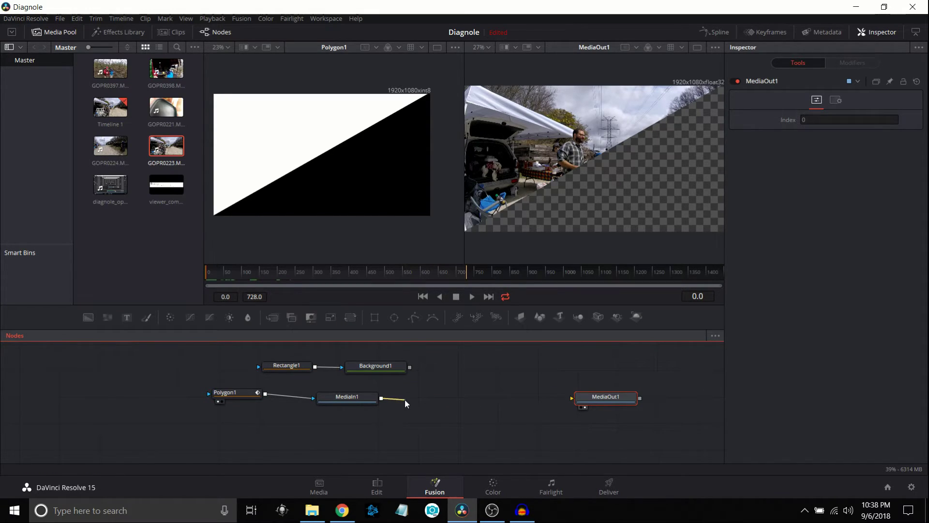
left_click_drag(274, 317, 462, 399)
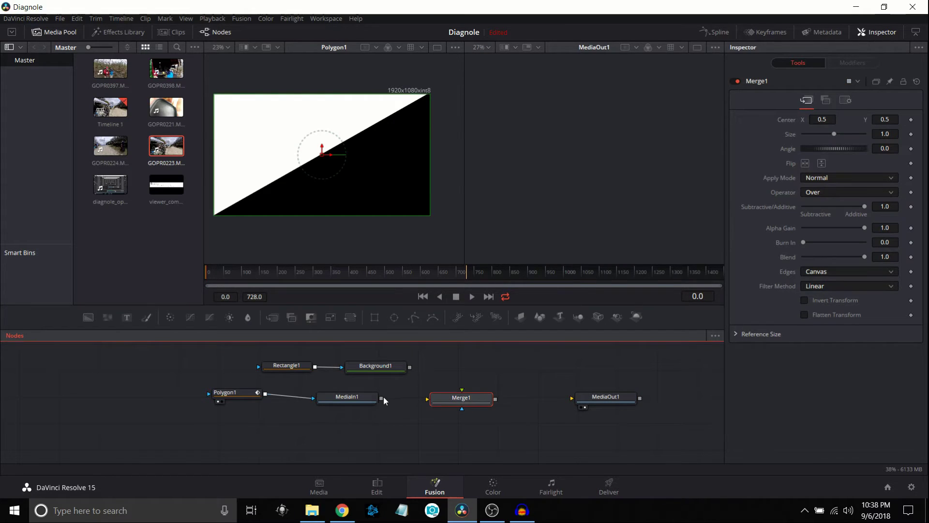
left_click_drag(382, 397, 429, 400)
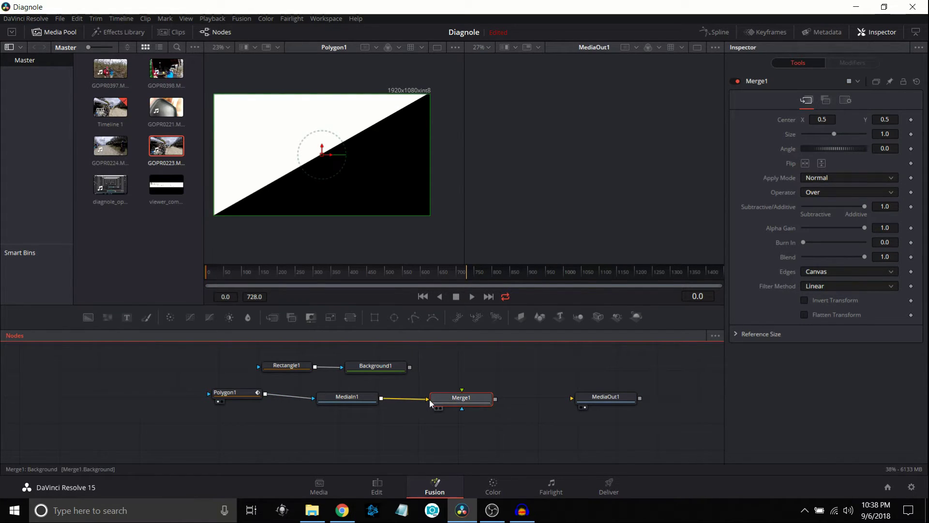
left_click_drag(495, 398, 584, 399)
left_click_drag(409, 367, 463, 391)
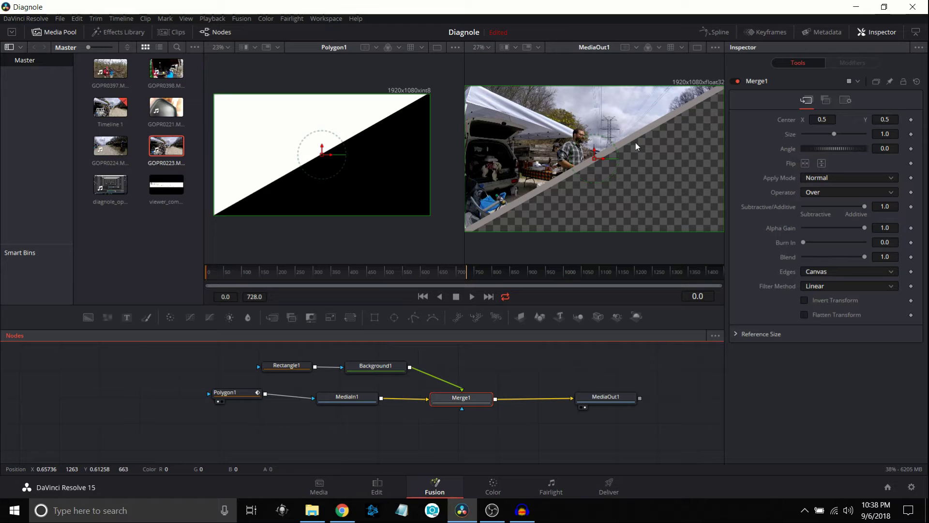
- Play back the split screen with its gray diagonal divider on the Edit page and stop it
left_click(377, 486)
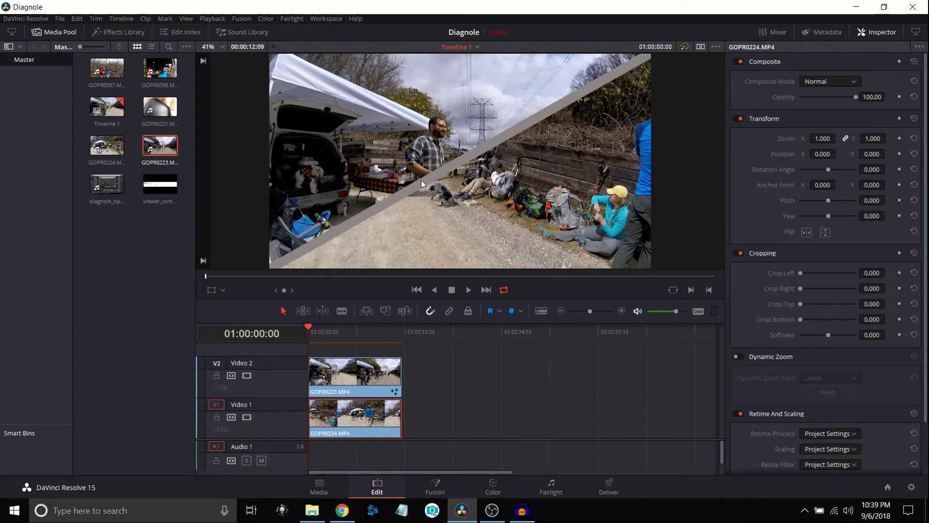
left_click(469, 289)
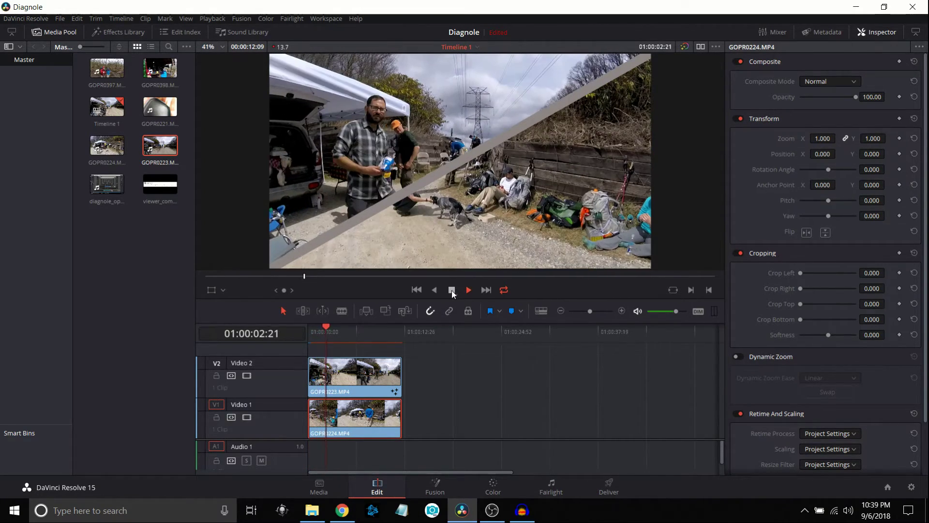
left_click(451, 290)
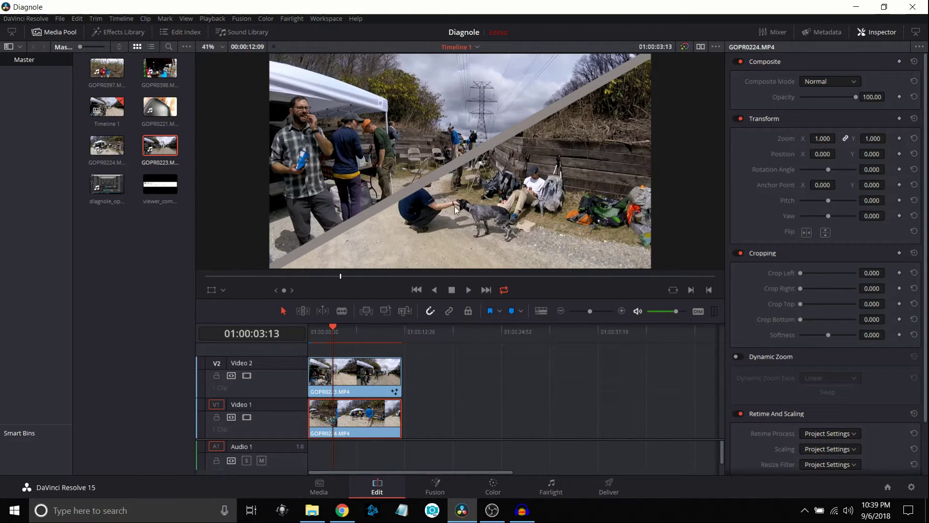
- On the Fusion page, thin the Rectangle1 divider mask to about 0.029 high and set its soft edge to about 0.0094
left_click(436, 486)
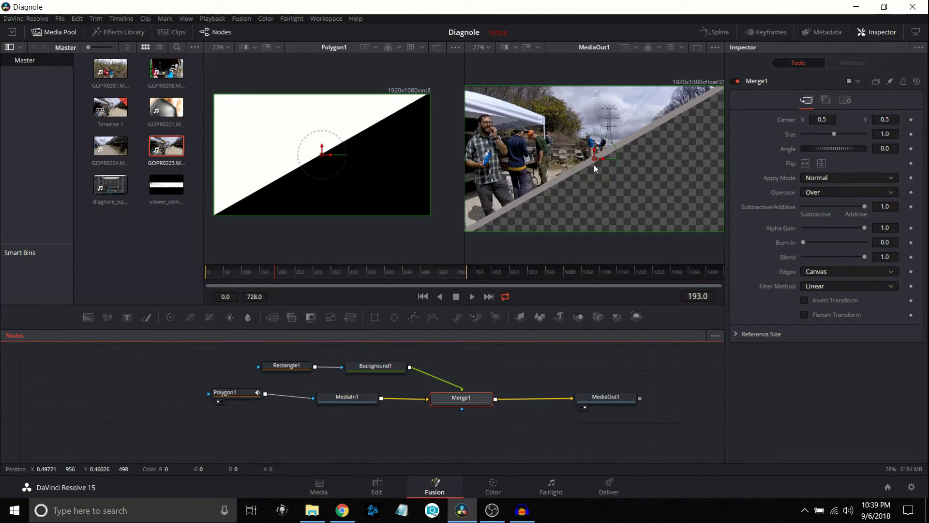
scroll(594, 160, "up", 2)
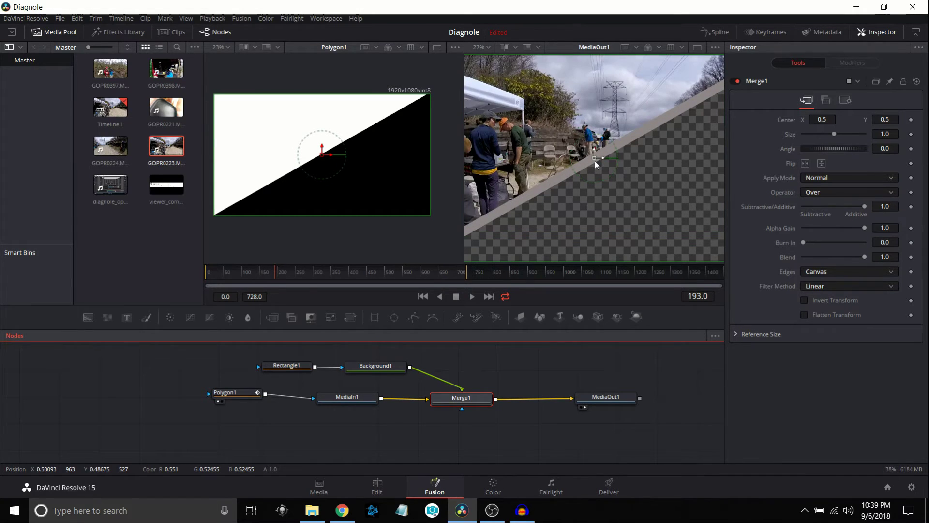
scroll(595, 163, "up", 3)
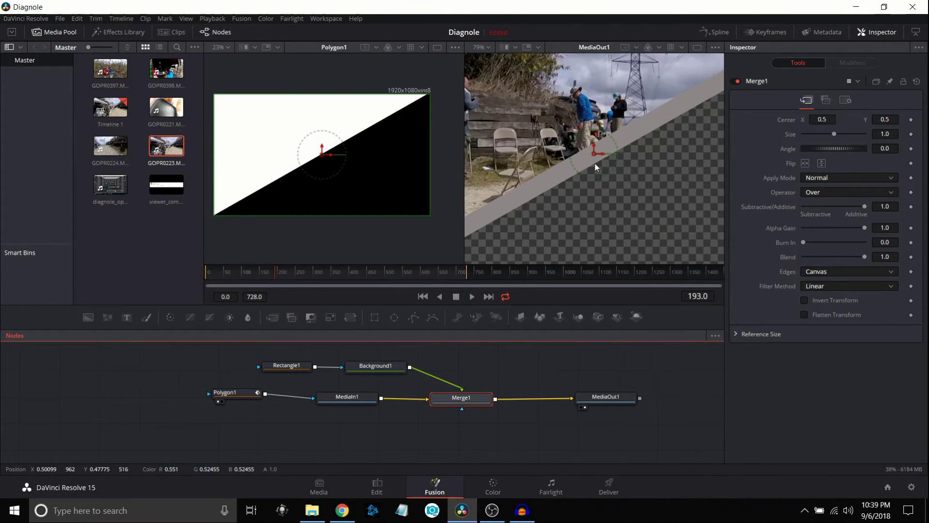
left_click(556, 178)
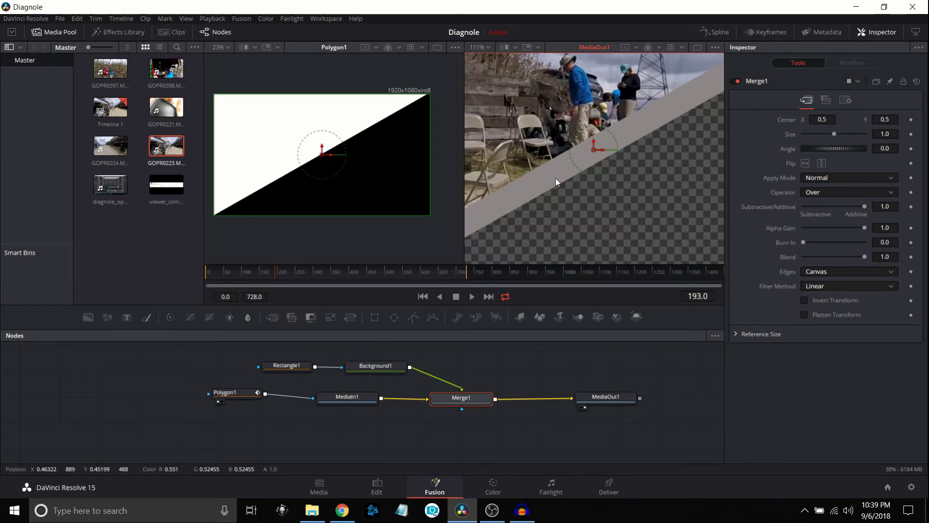
left_click(302, 364)
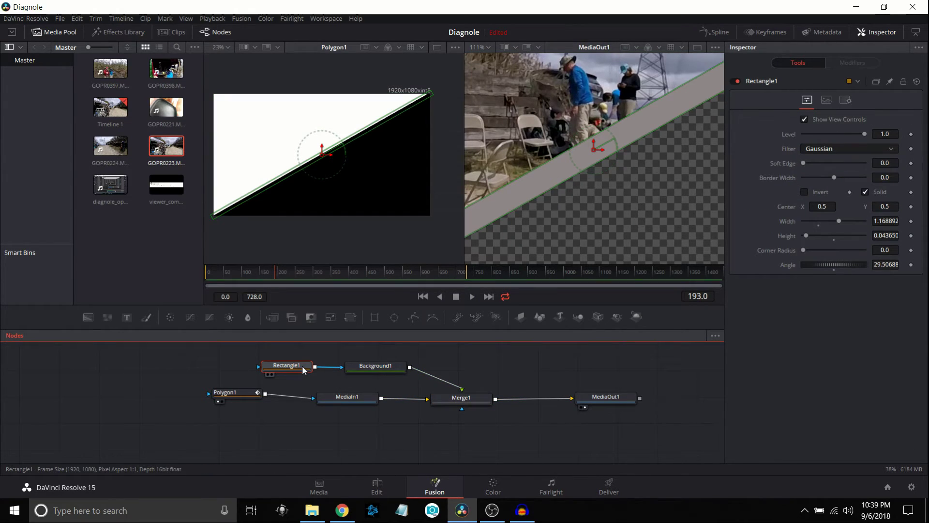
left_click(565, 178)
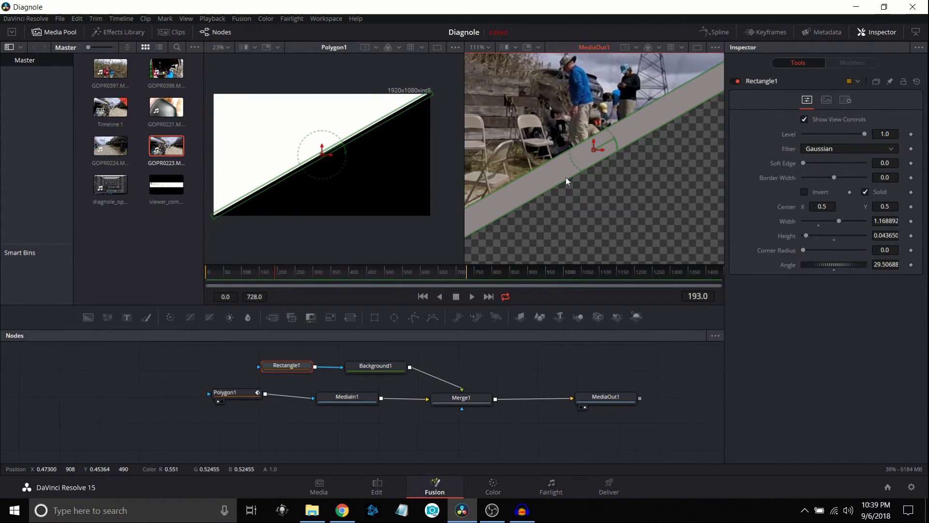
left_click_drag(568, 174, 567, 174)
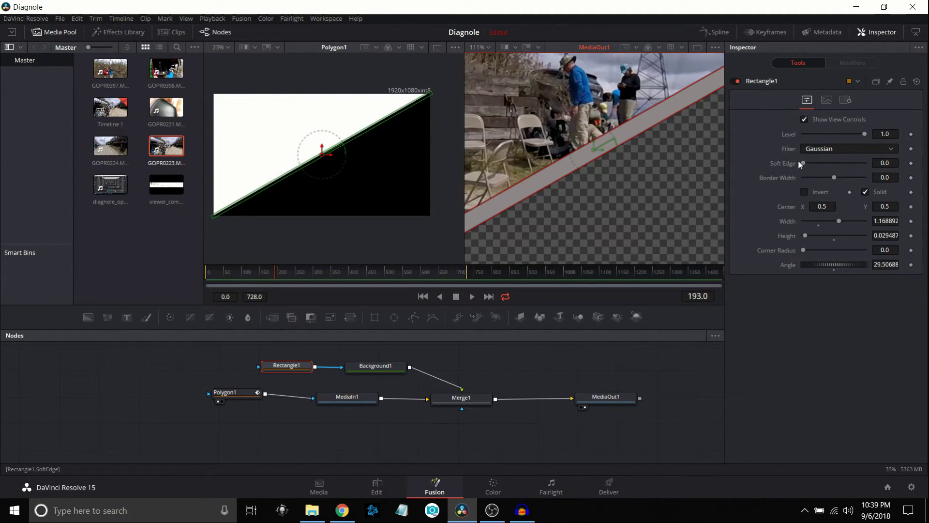
left_click_drag(803, 162, 806, 164)
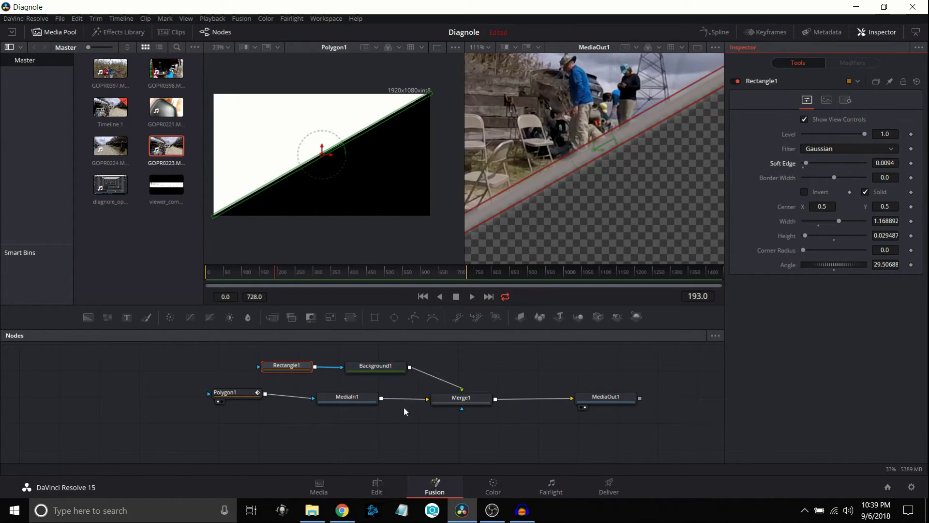
- Play back the softened divider on the Edit page, stop it, and move the playhead to 01:00:07:16
left_click(377, 487)
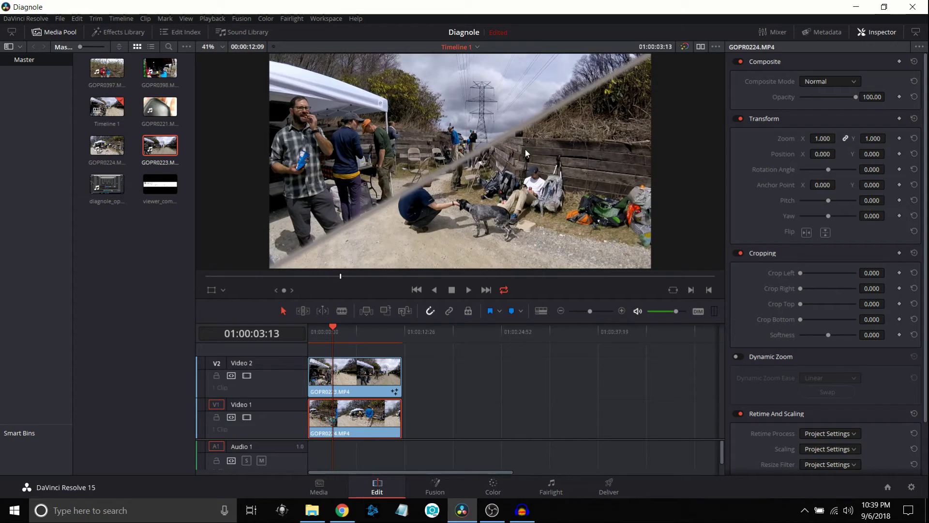
left_click(468, 291)
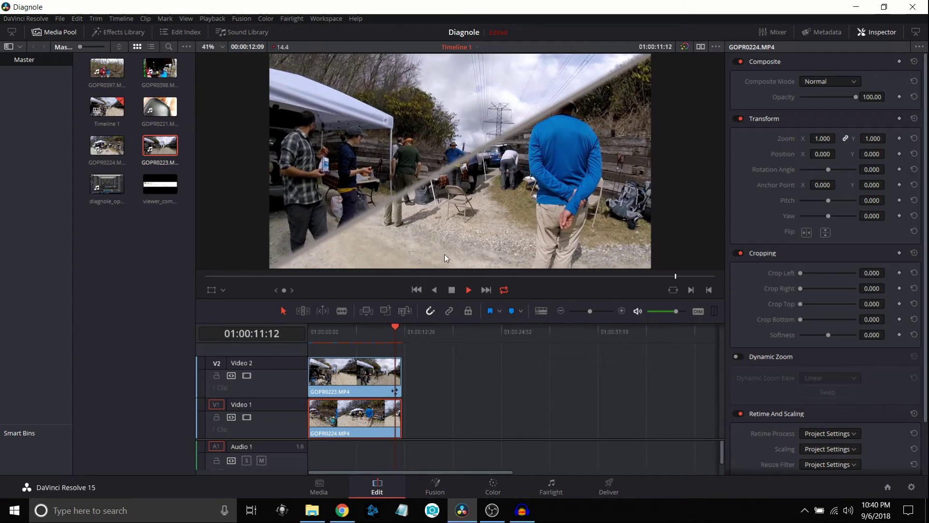
left_click(450, 289)
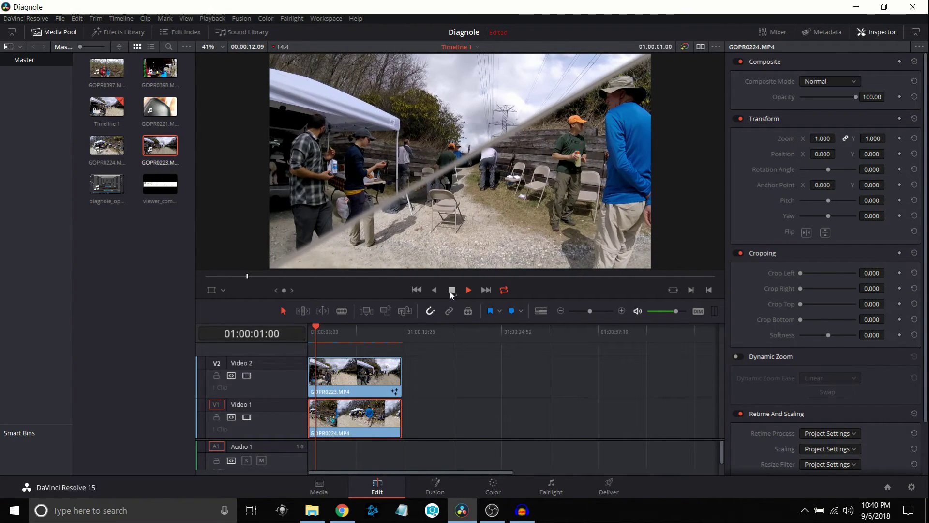
left_click(364, 329)
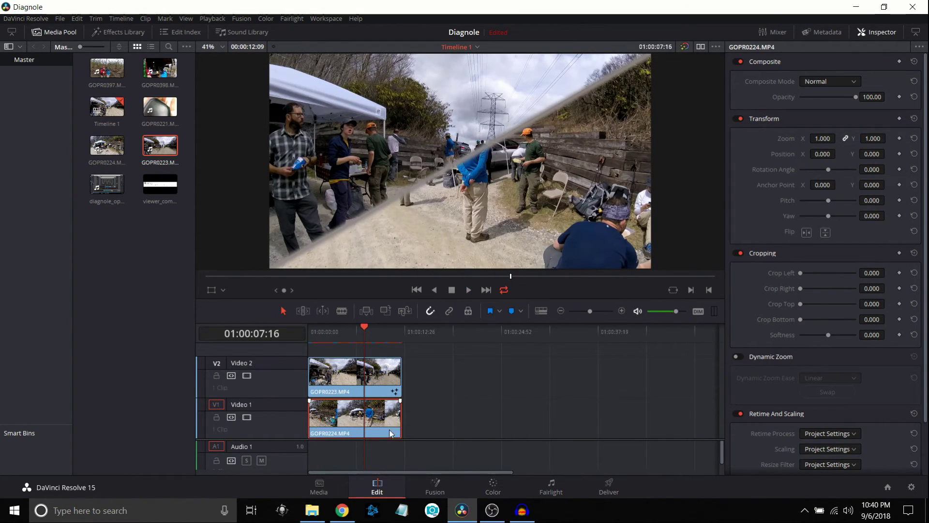
- Recolor Background1 in Fusion to dark orange-brown with saturation 1.0 and value about 0.333, and show the result on the Edit page
left_click(434, 486)
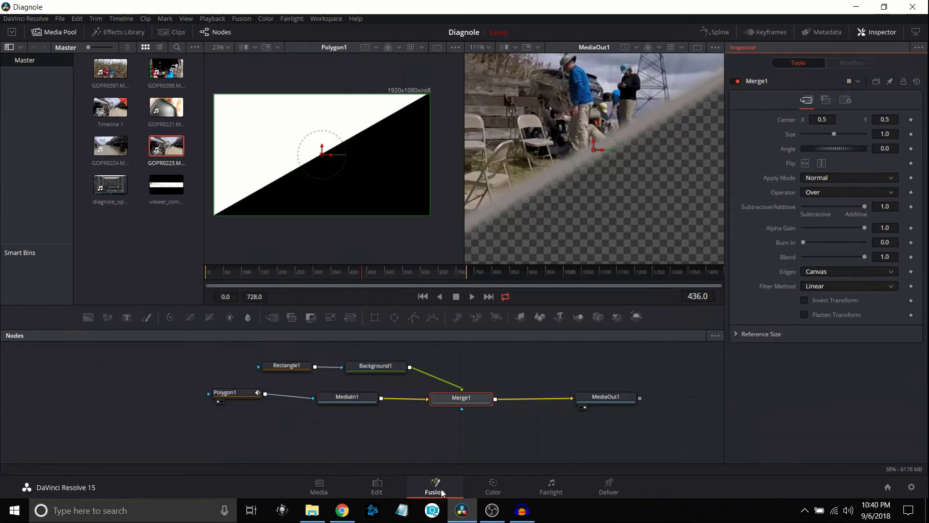
left_click(391, 370)
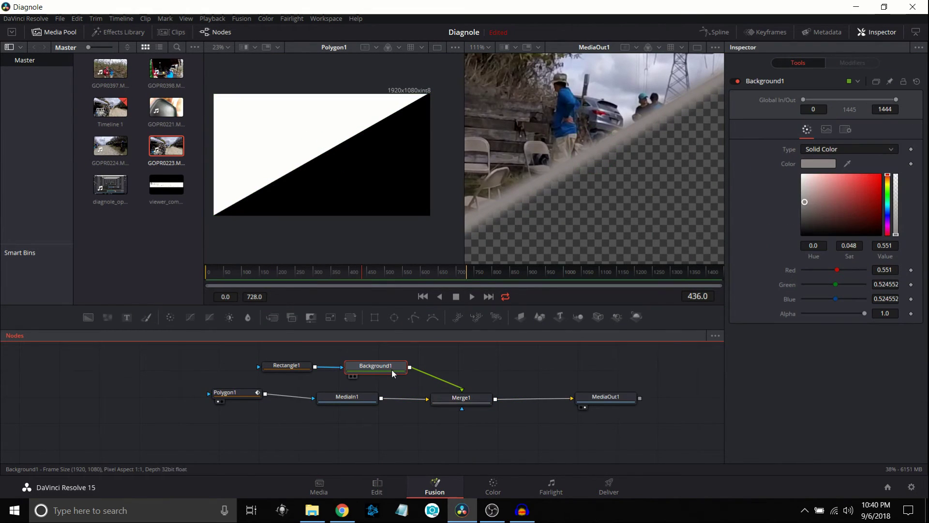
left_click(811, 165)
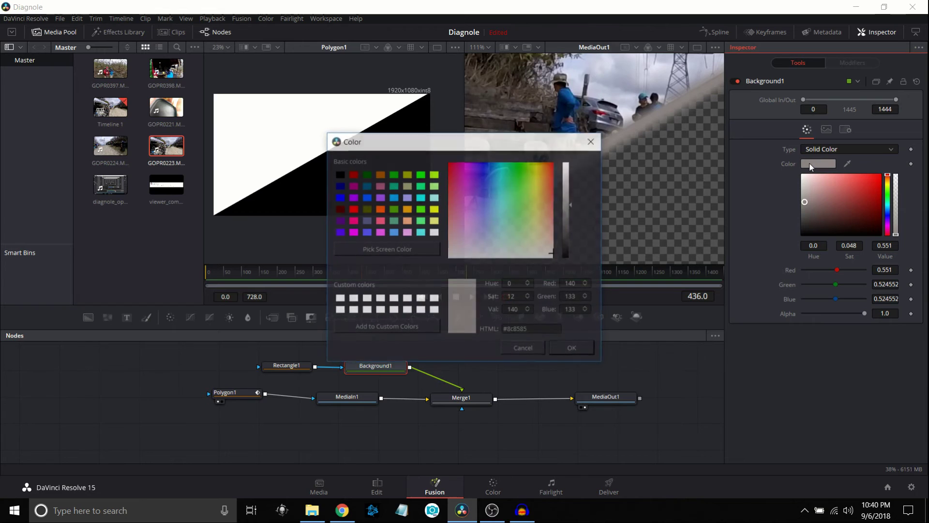
left_click(380, 174)
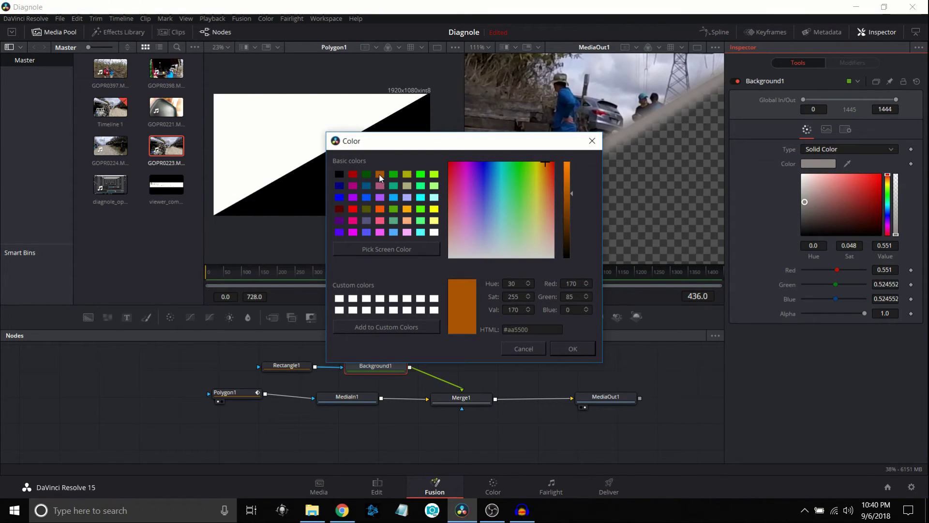
left_click(568, 226)
left_click(571, 348)
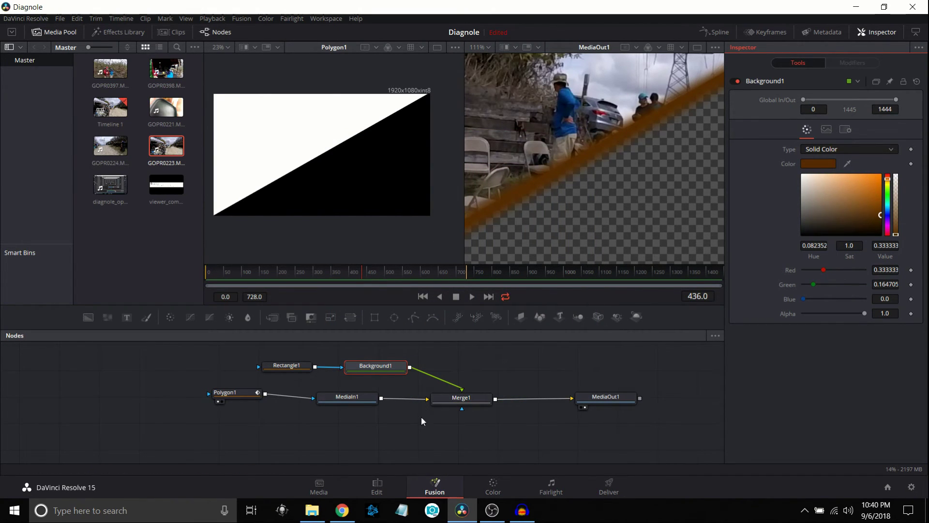
left_click(378, 488)
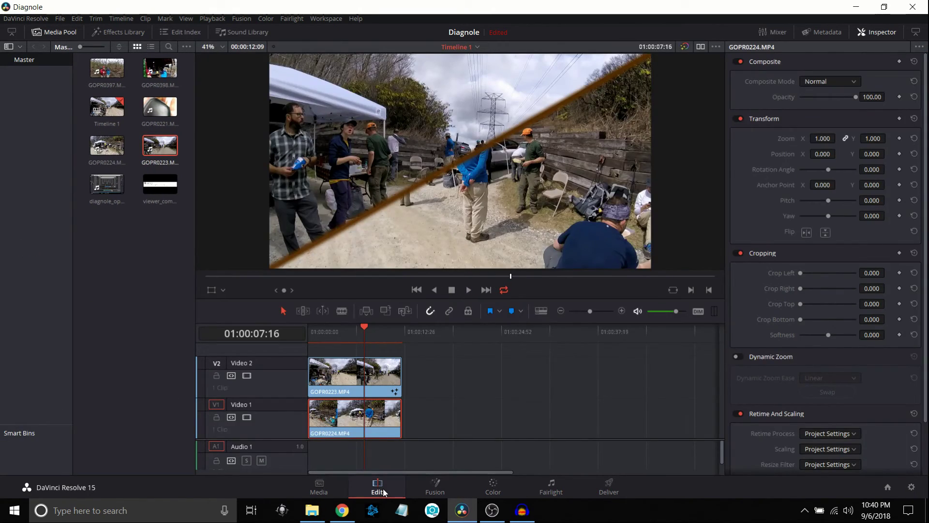